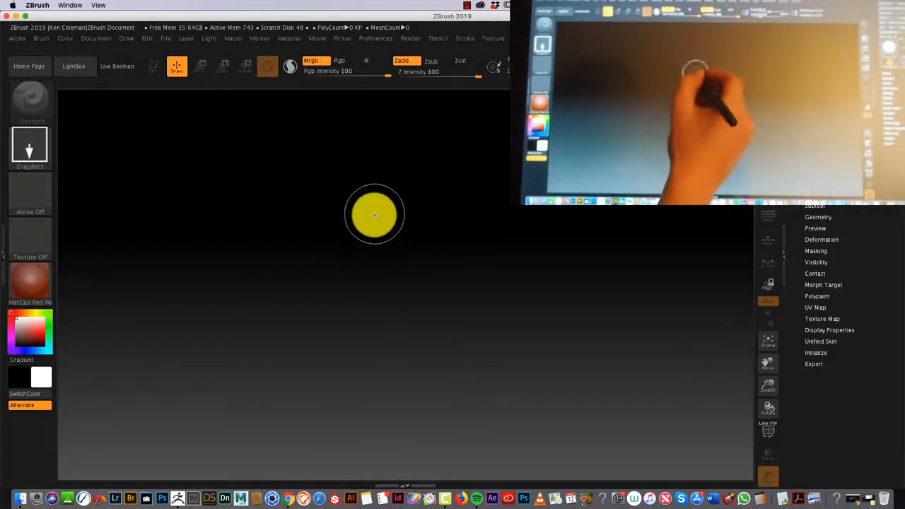
- Draw a Sphere3D on the empty canvas, turn on Edit mode and centre it in view
drag(375, 214, 372, 391)
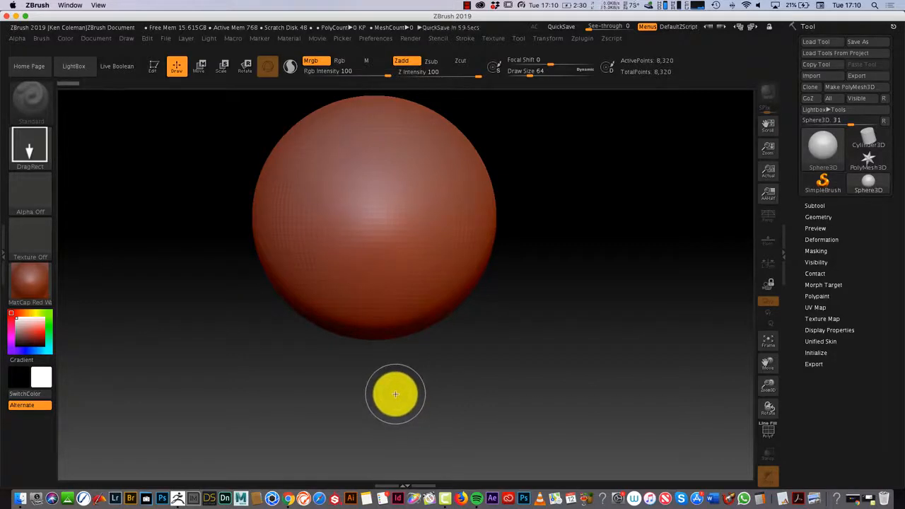
key(t)
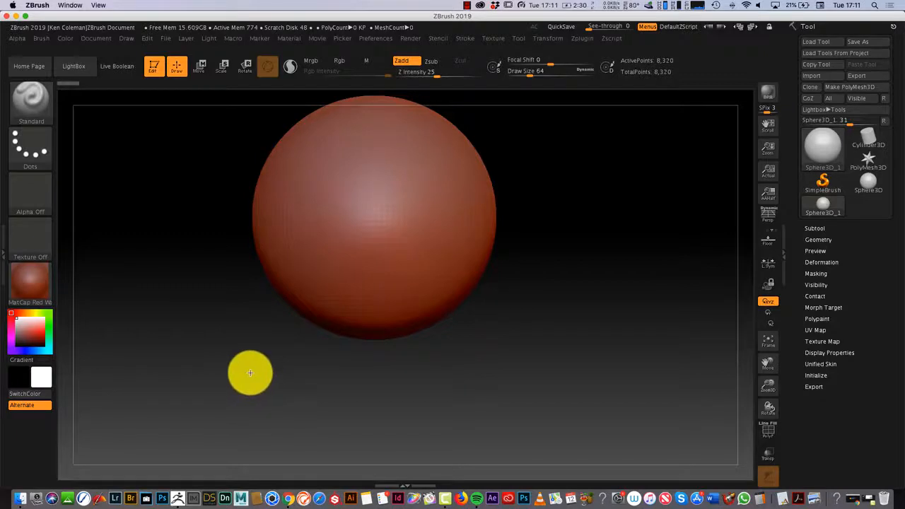
alt+drag(550, 353, 597, 404)
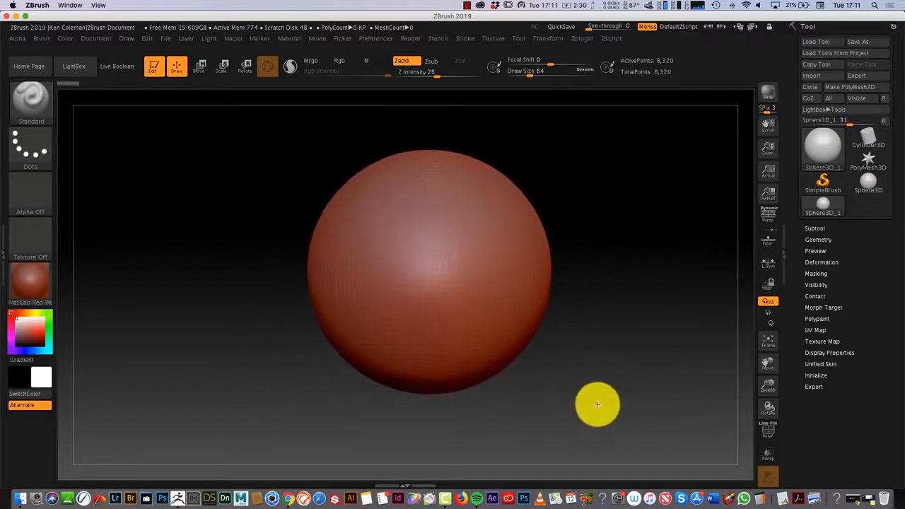
- Try Cube3D and Ring3D as the active mesh, and return to the Sphere3D_1 tool
click(820, 146)
click(453, 241)
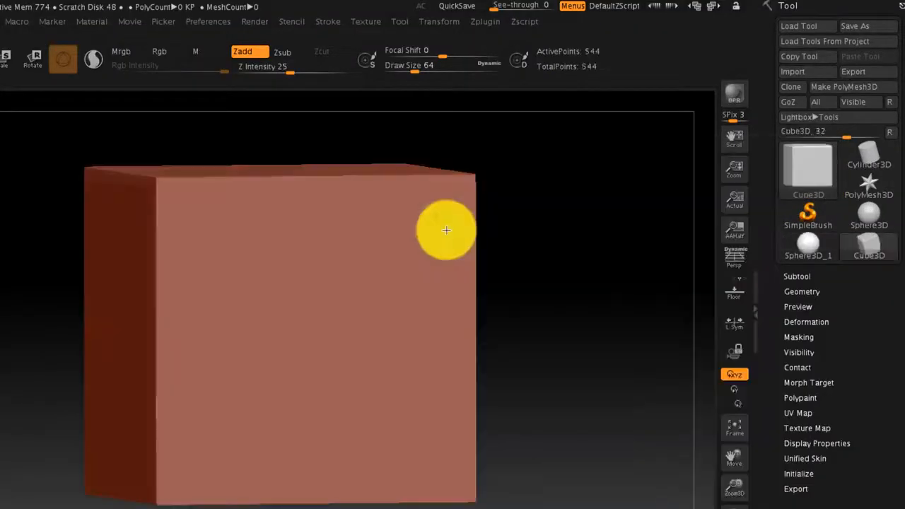
drag(651, 369, 662, 323)
click(791, 193)
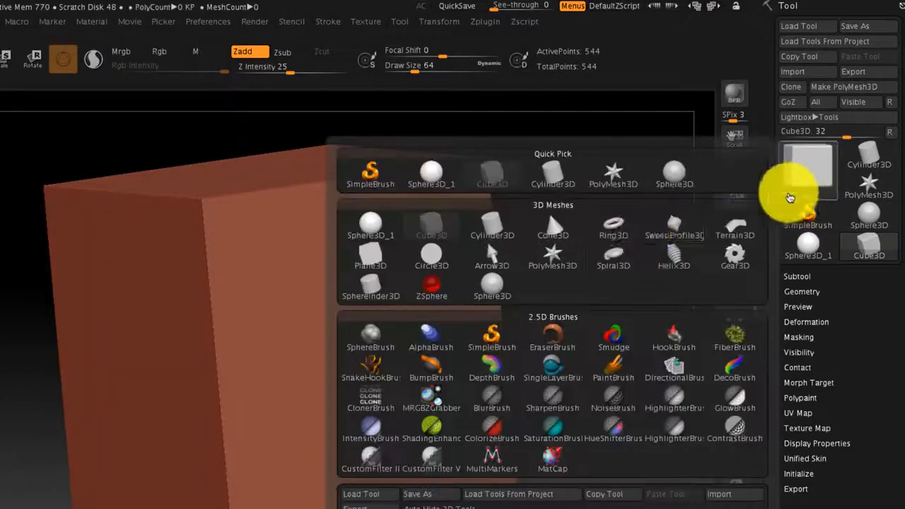
click(616, 233)
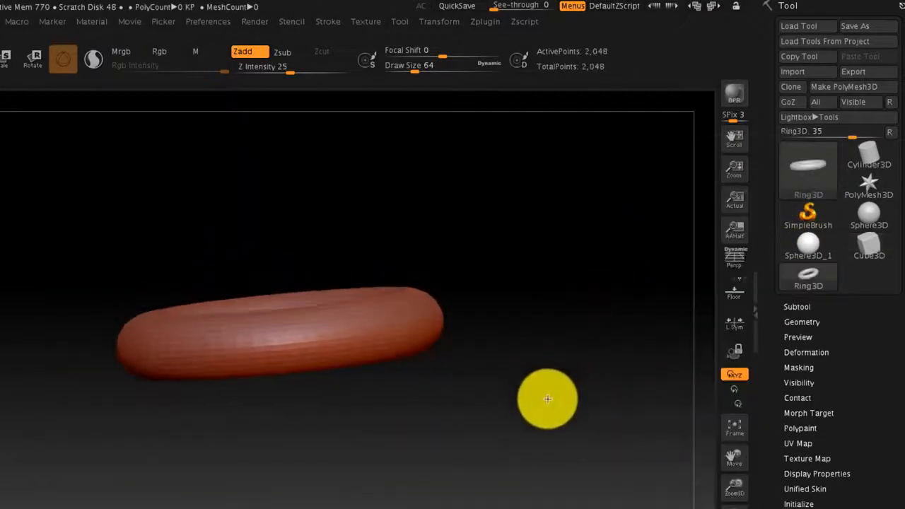
click(806, 177)
click(374, 227)
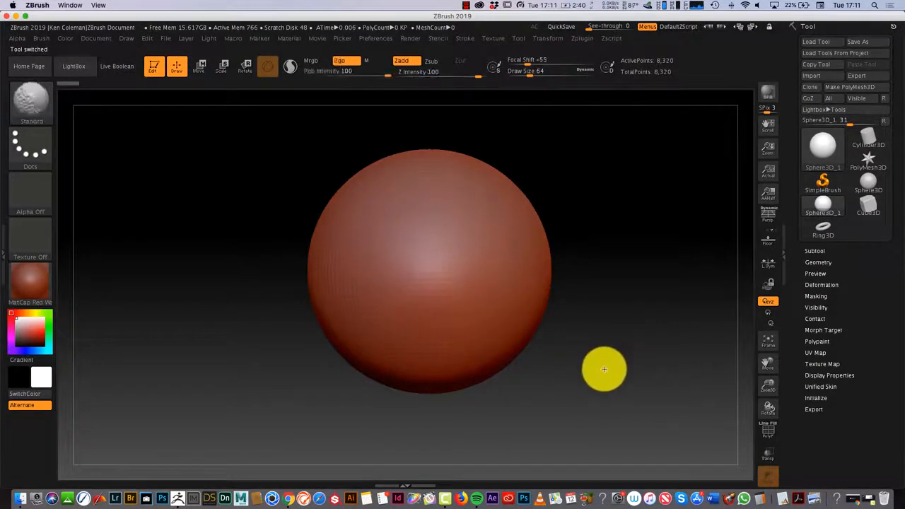
- Convert the sphere to a PolyMesh3D and give it the MatCap Skin04 material
click(854, 87)
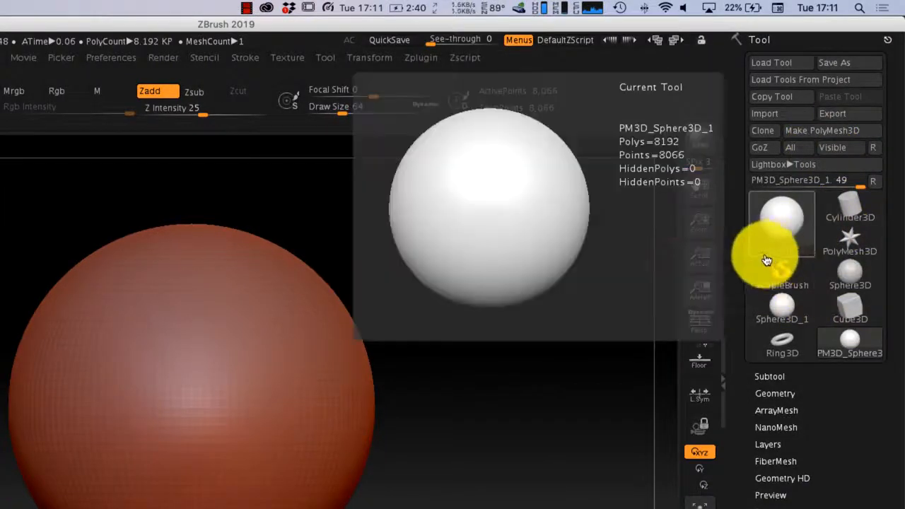
click(814, 130)
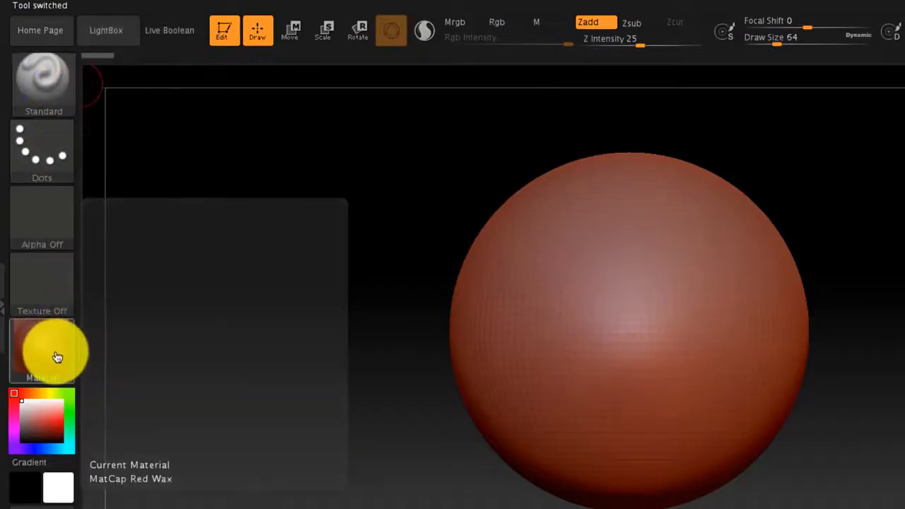
click(57, 359)
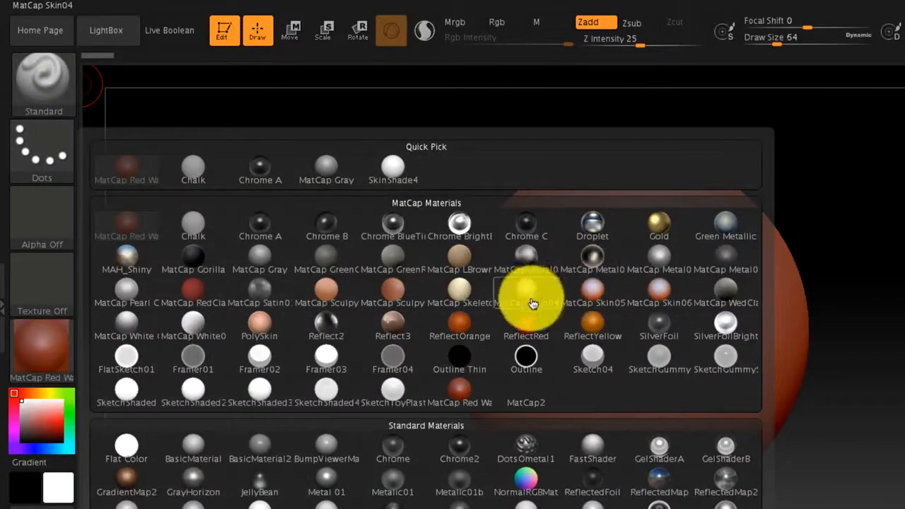
click(535, 293)
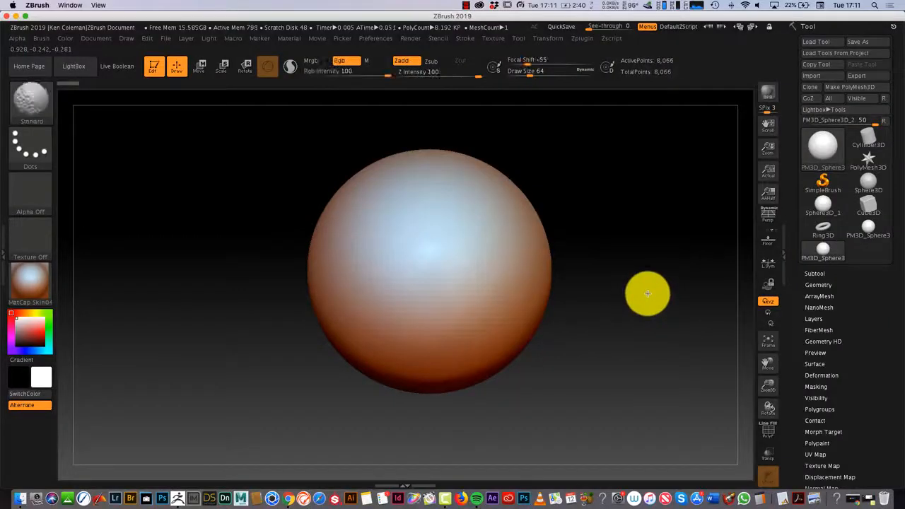
- Activate symmetry for the sphere and choose the ClayBuildup brush
click(558, 39)
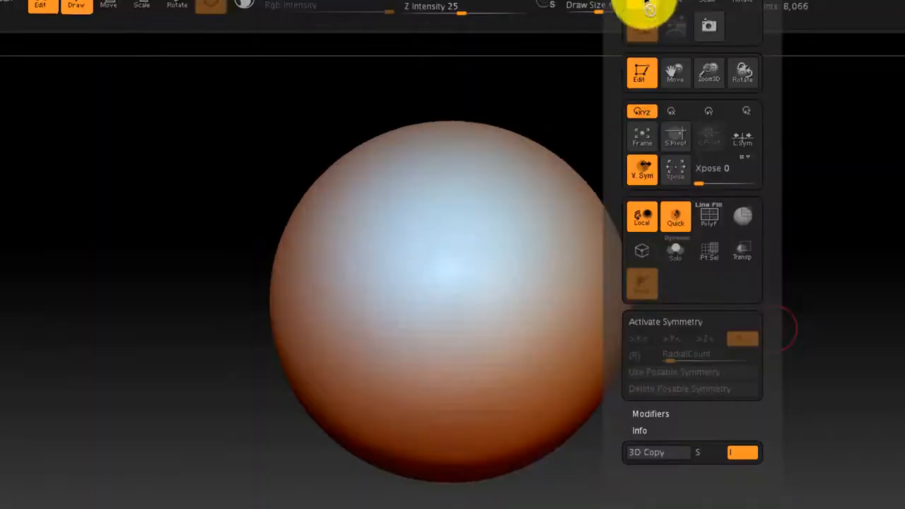
click(703, 322)
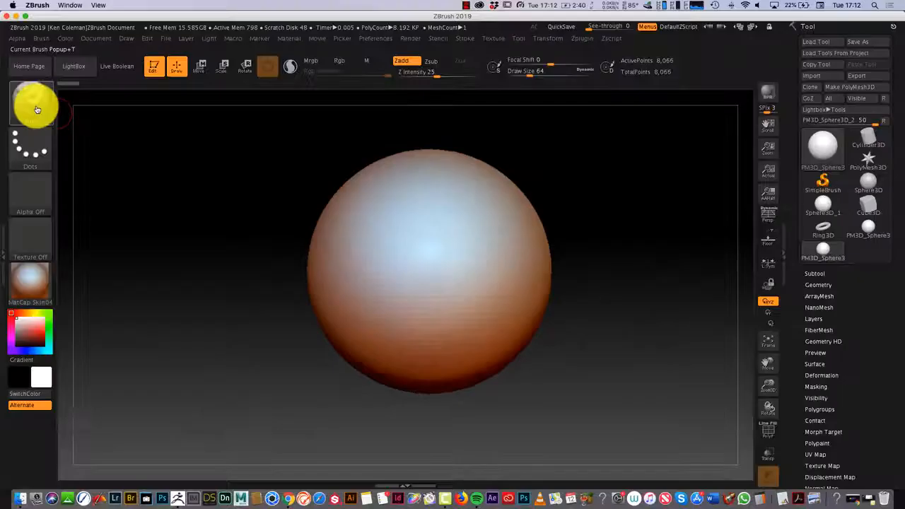
click(34, 106)
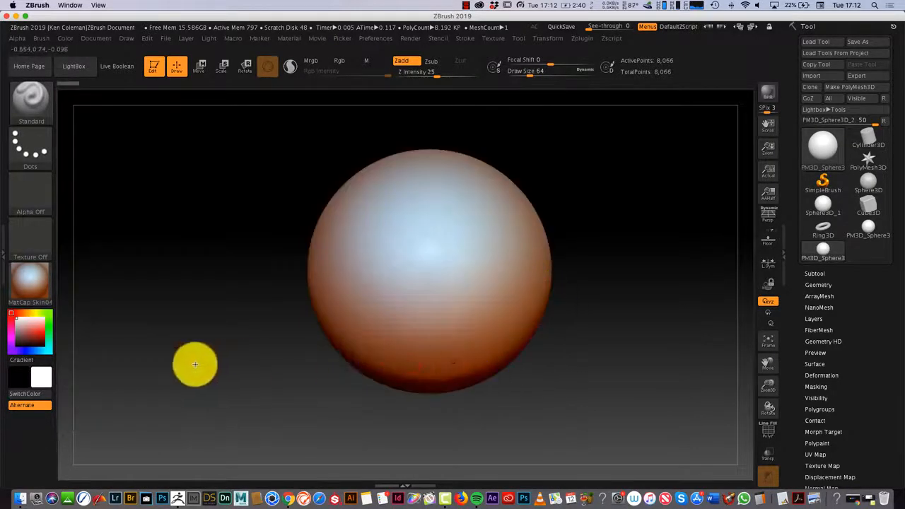
click(32, 98)
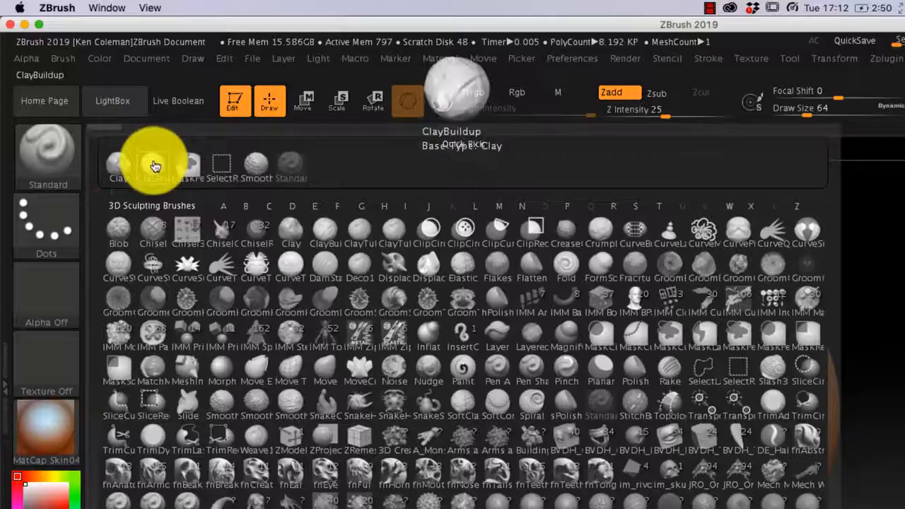
click(99, 106)
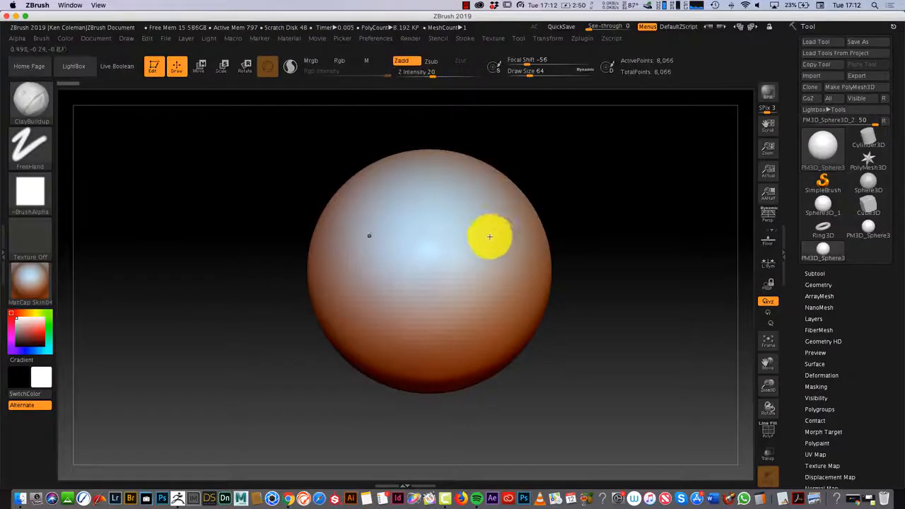
- Build up ridges across the sphere with ClayBuildup, and carve grooves into it with Zsub enabled
mouse_move(523, 206)
mouse_down()
mouse_move(464, 269)
mouse_move(493, 245)
mouse_move(538, 245)
mouse_move(474, 333)
mouse_move(483, 316)
mouse_move(426, 289)
mouse_move(445, 240)
mouse_move(500, 330)
mouse_up()
mouse_move(625, 305)
mouse_down()
mouse_move(573, 309)
mouse_move(639, 303)
mouse_move(512, 311)
mouse_up()
click(438, 65)
drag(576, 227, 569, 221)
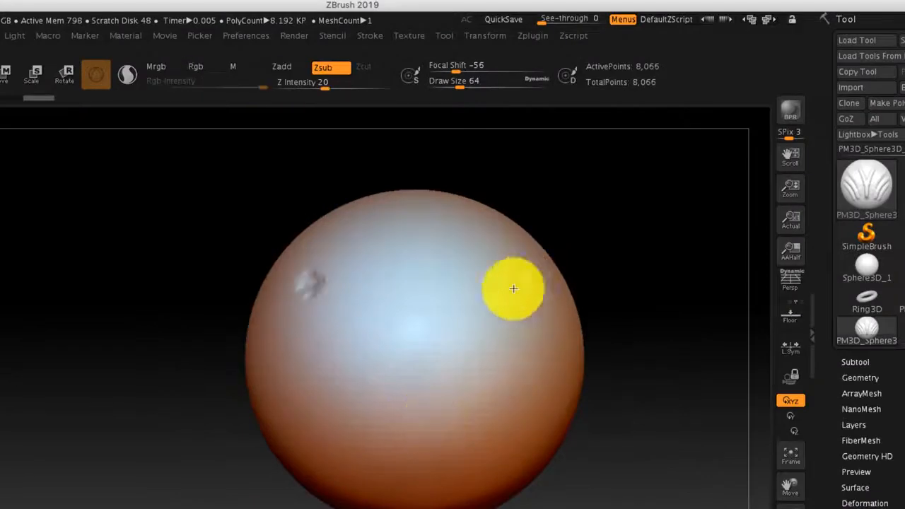
mouse_move(514, 289)
mouse_down()
mouse_move(541, 309)
mouse_move(536, 349)
mouse_move(471, 234)
mouse_move(445, 224)
mouse_up()
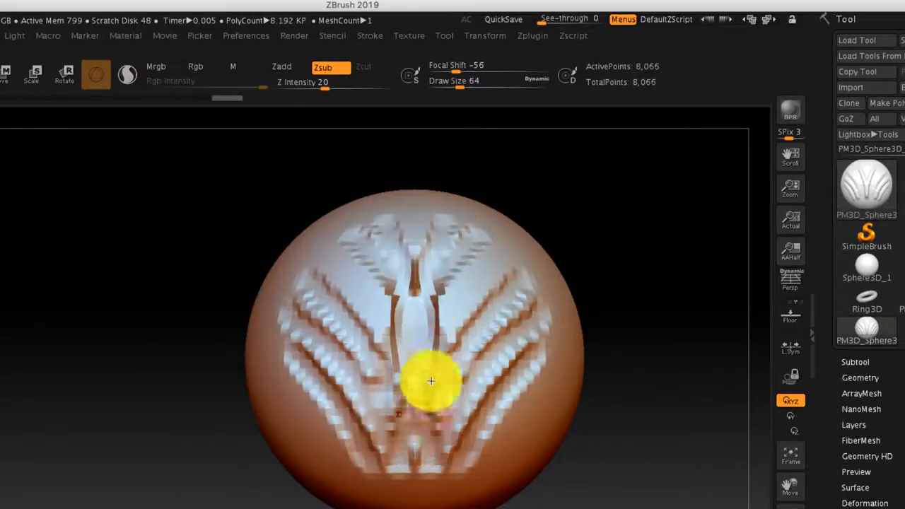
mouse_move(587, 410)
mouse_down()
mouse_move(621, 384)
mouse_move(621, 302)
mouse_move(621, 483)
mouse_move(628, 491)
mouse_up()
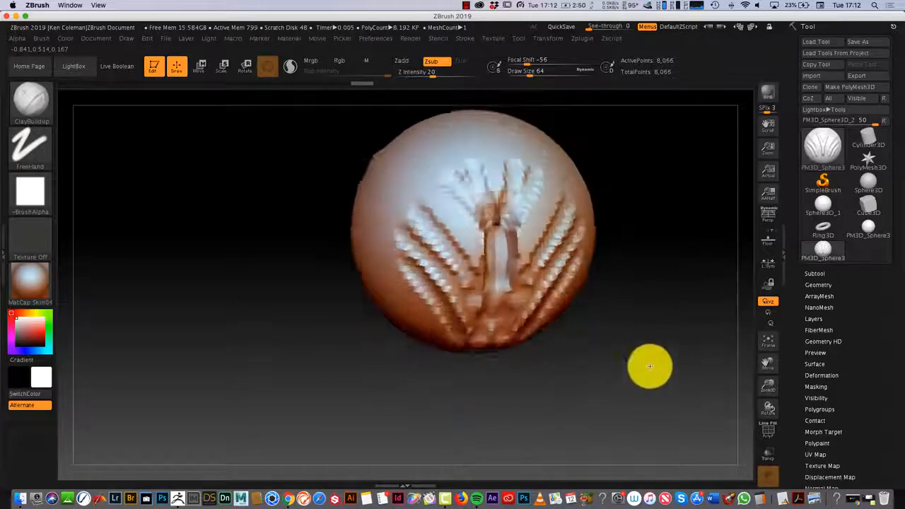
mouse_move(649, 365)
mouse_down()
mouse_move(639, 252)
mouse_move(647, 397)
mouse_move(672, 394)
mouse_move(675, 333)
mouse_move(620, 347)
mouse_move(671, 335)
mouse_move(618, 318)
mouse_up()
mouse_move(417, 204)
mouse_down()
mouse_move(424, 257)
mouse_move(412, 340)
mouse_move(455, 276)
mouse_move(453, 208)
mouse_move(372, 210)
mouse_move(372, 335)
mouse_move(474, 357)
mouse_up()
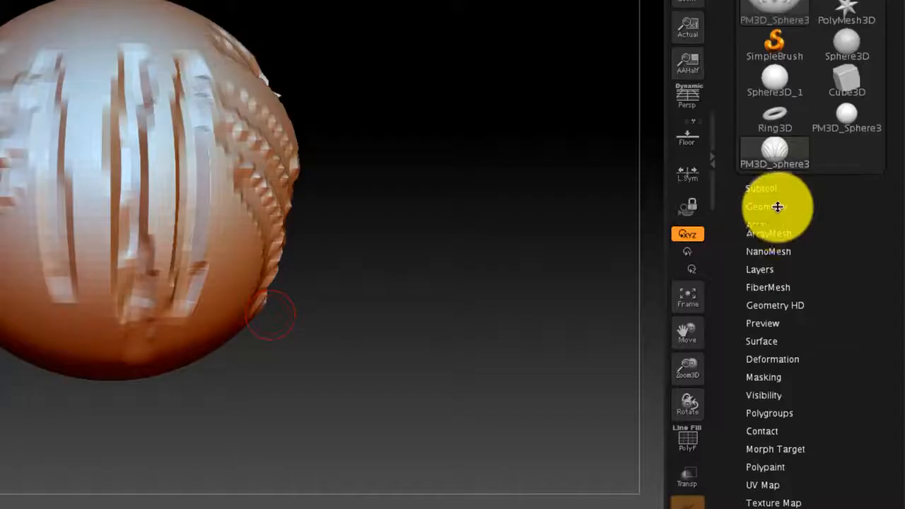
- Divide the sphere's geometry twice to reach SDiv 3, carving finer grooves between the two divisions
click(819, 285)
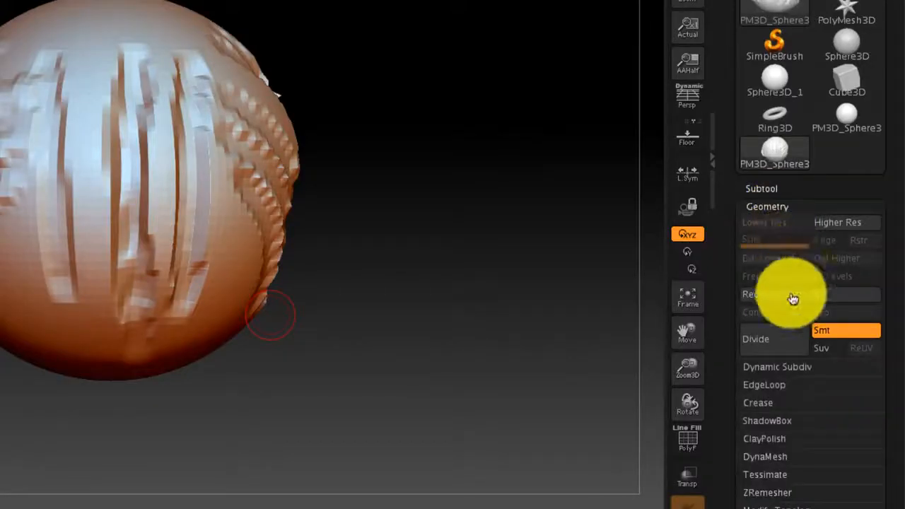
click(781, 343)
drag(415, 251, 463, 236)
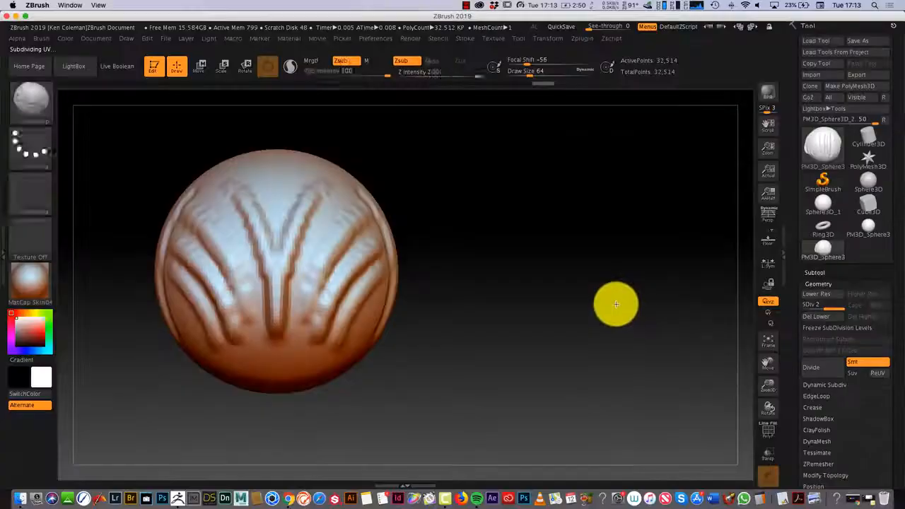
mouse_move(363, 236)
mouse_down()
mouse_move(323, 293)
mouse_move(309, 337)
mouse_move(357, 277)
mouse_move(325, 358)
mouse_up()
click(831, 370)
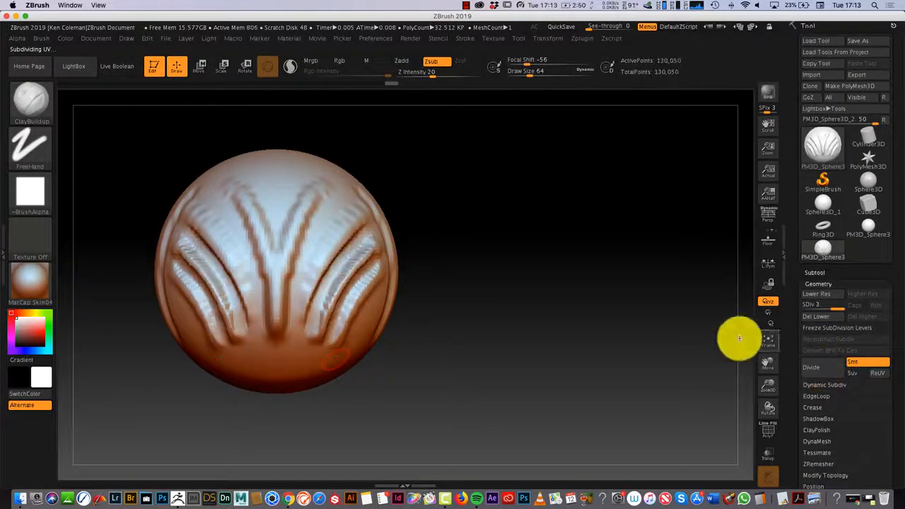
- Carve more long grooves along the sides and front of the subdivided sphere with ClayBuildup in Zsub mode
mouse_move(565, 283)
mouse_down()
mouse_move(542, 289)
mouse_move(491, 247)
mouse_move(466, 304)
mouse_up()
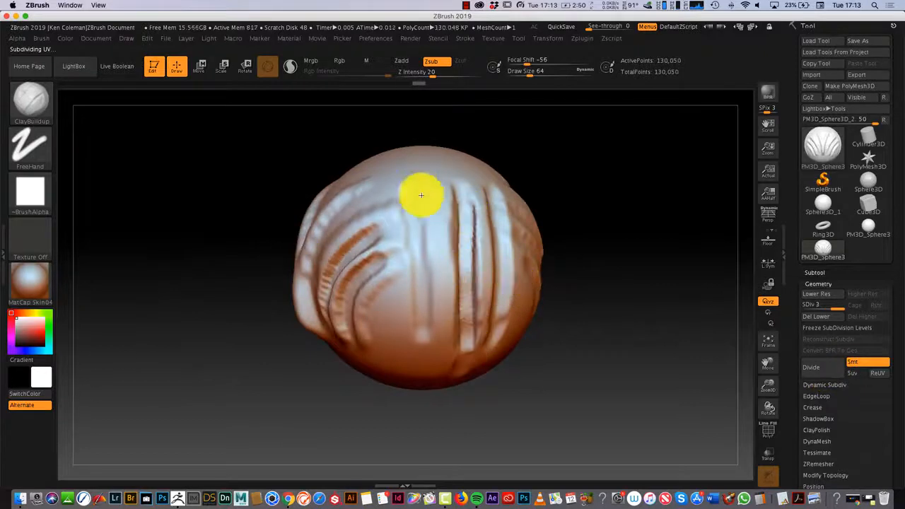
drag(421, 195, 433, 201)
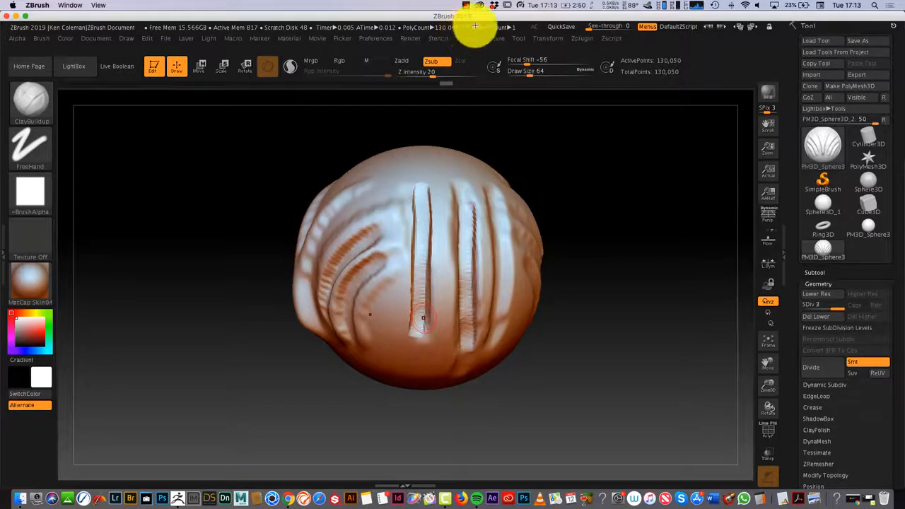
mouse_move(549, 330)
mouse_down()
mouse_move(595, 319)
mouse_move(576, 329)
mouse_move(587, 333)
mouse_up()
drag(430, 304, 400, 365)
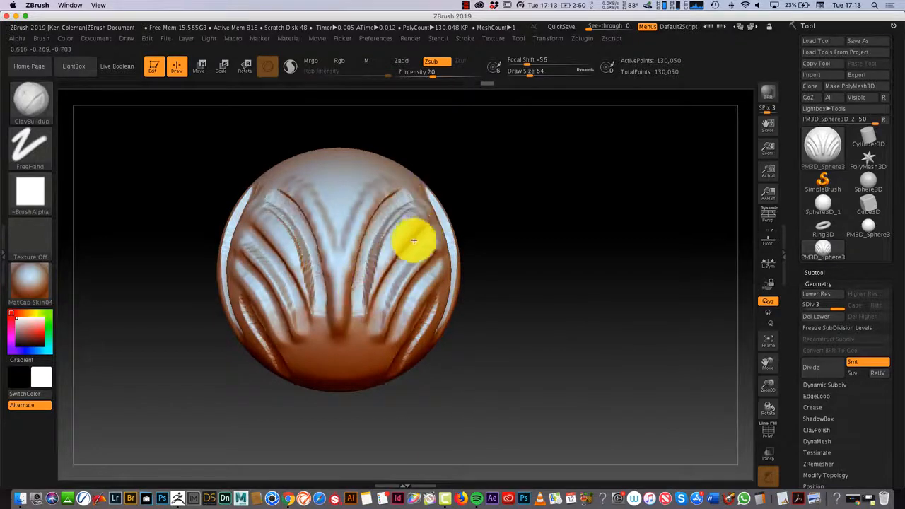
mouse_move(565, 332)
mouse_down()
mouse_move(516, 332)
mouse_move(538, 340)
mouse_move(522, 354)
mouse_move(589, 330)
mouse_move(517, 360)
mouse_up()
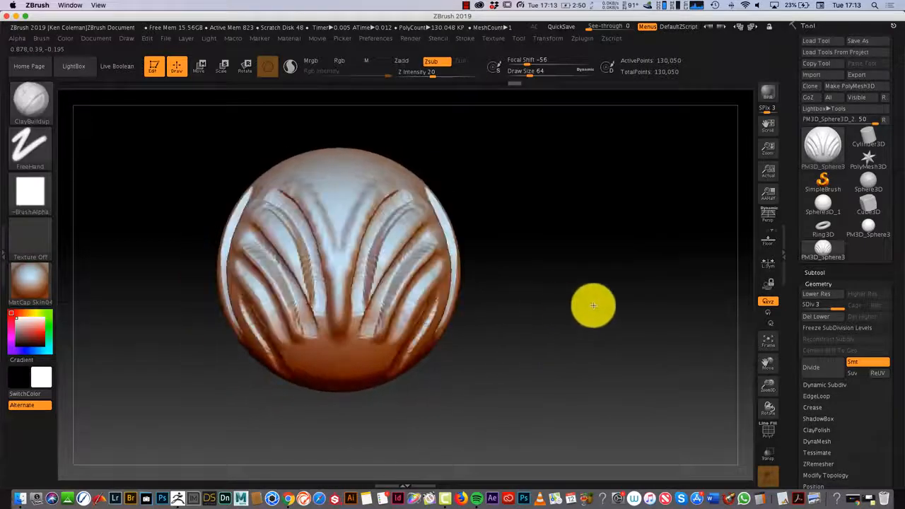
- Frame the carved sphere and examine it from several angles and zoom distances
click(773, 341)
drag(665, 311, 719, 327)
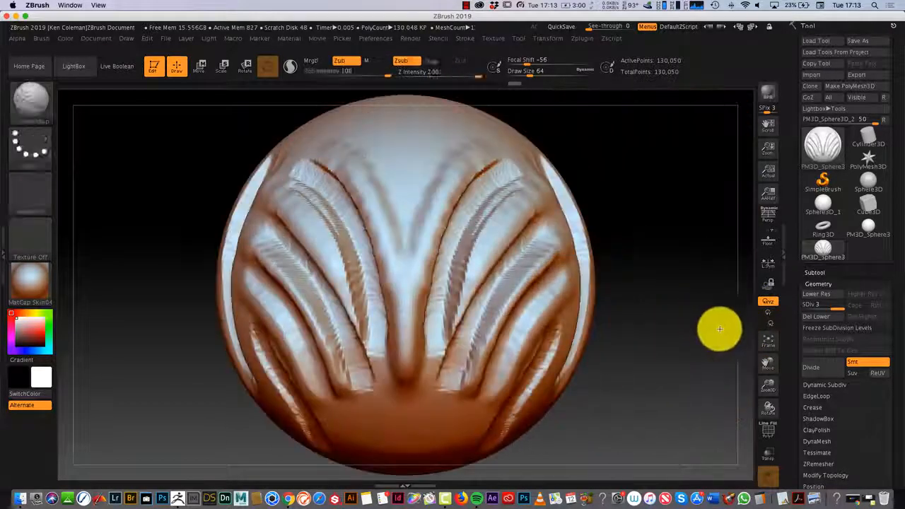
mouse_move(780, 382)
mouse_down()
mouse_move(768, 384)
mouse_move(753, 359)
mouse_up()
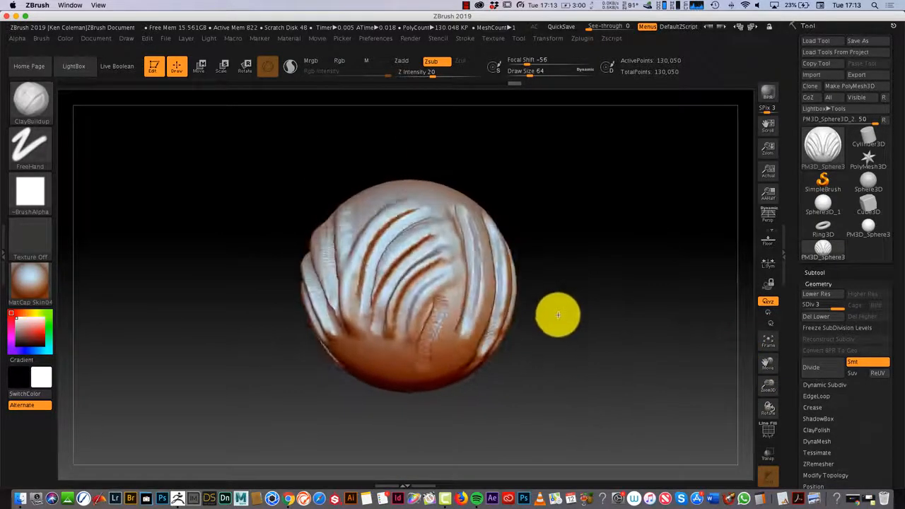
drag(580, 301, 549, 321)
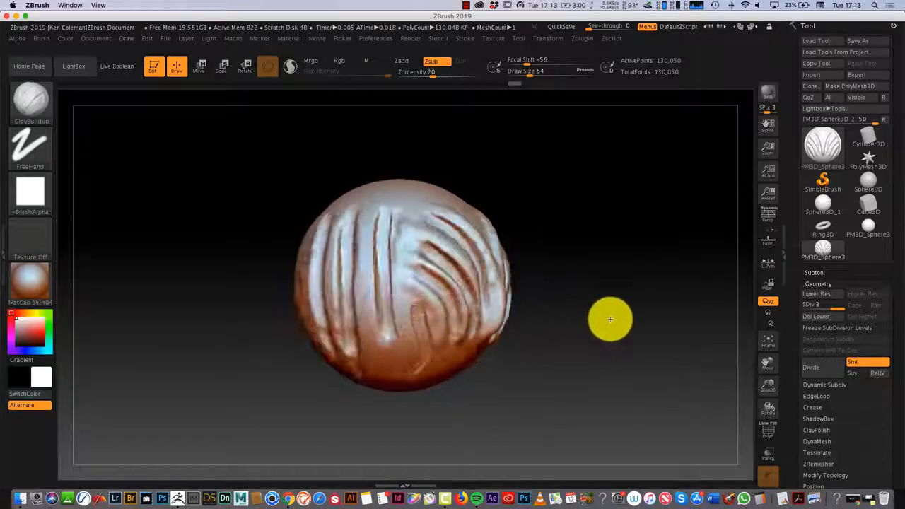
mouse_move(577, 341)
mouse_down()
mouse_move(671, 271)
mouse_move(621, 309)
mouse_move(662, 314)
mouse_move(655, 309)
mouse_up()
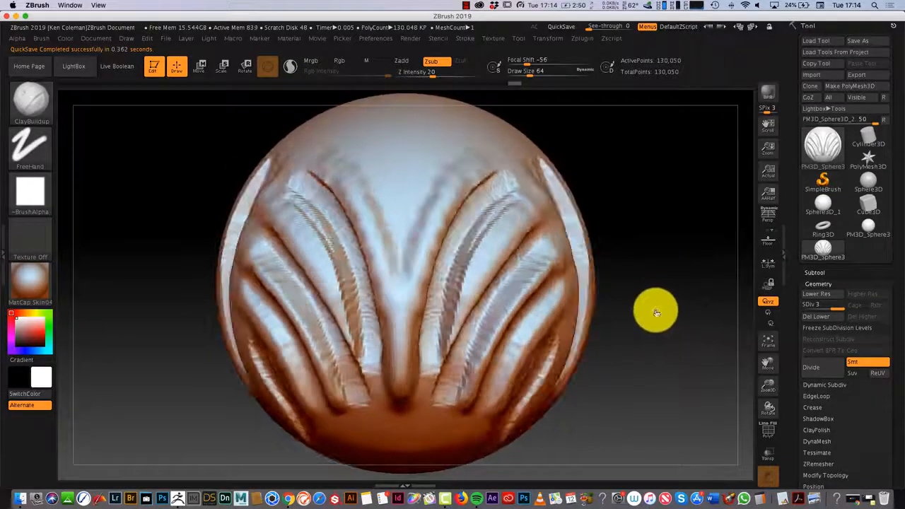
drag(770, 384, 765, 352)
mouse_move(667, 380)
mouse_down()
mouse_move(669, 351)
mouse_move(634, 375)
mouse_move(700, 375)
mouse_move(656, 373)
mouse_move(673, 364)
mouse_up()
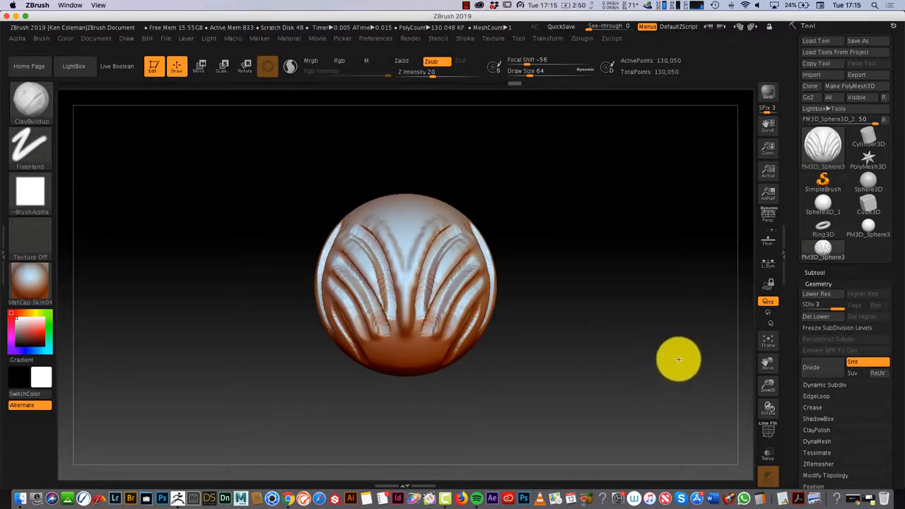
- Turn off Edit mode and draw several differently sized copies of the carved sphere over the original
key(t)
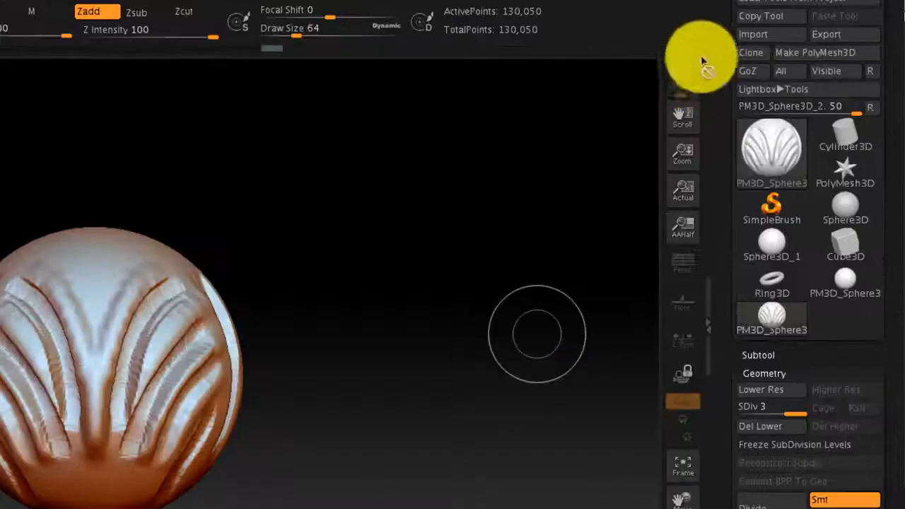
mouse_move(151, 306)
mouse_down()
mouse_move(97, 406)
mouse_move(307, 333)
mouse_up()
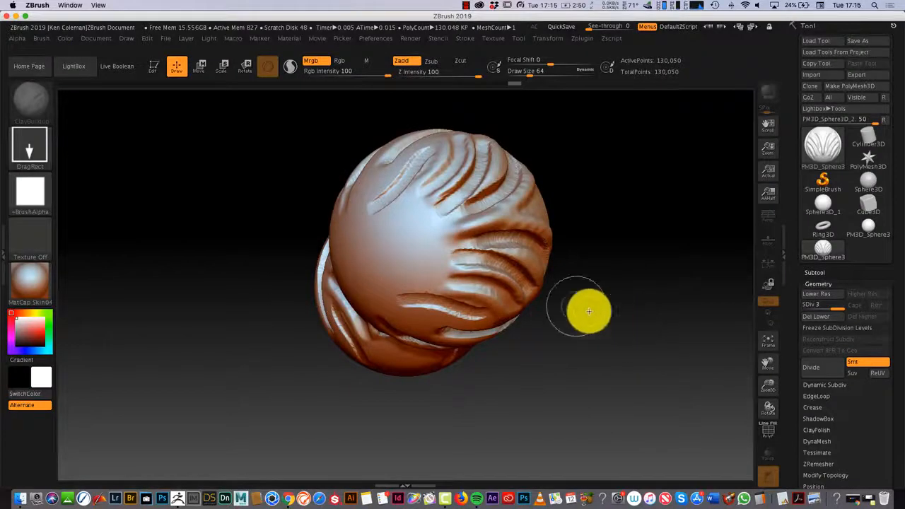
drag(590, 311, 519, 280)
drag(483, 319, 444, 340)
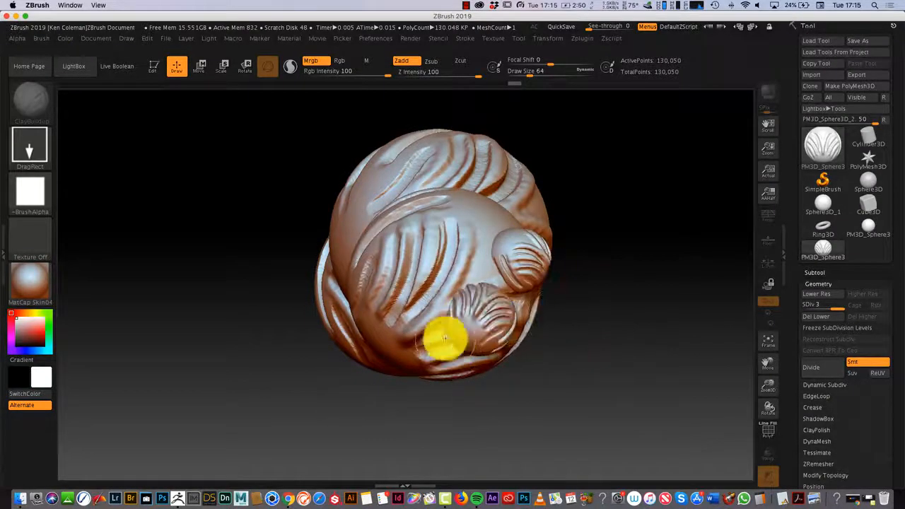
- Draw three more copies of the carved sphere on the canvas at different sizes around the existing ones
drag(415, 311, 389, 344)
drag(589, 340, 425, 318)
drag(318, 338, 488, 312)
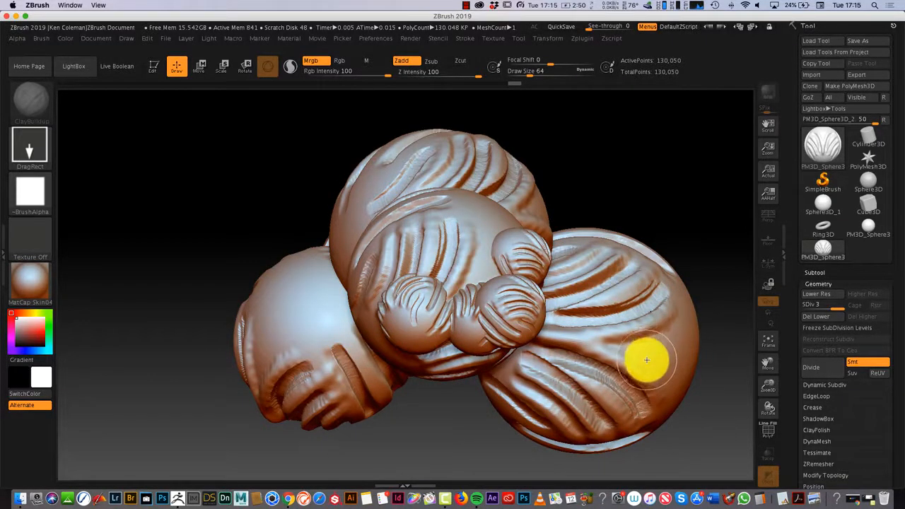
- Turn Edit mode back on, frame and rotate the active sphere, and clear the dropped copies from the layer
key(t)
click(769, 346)
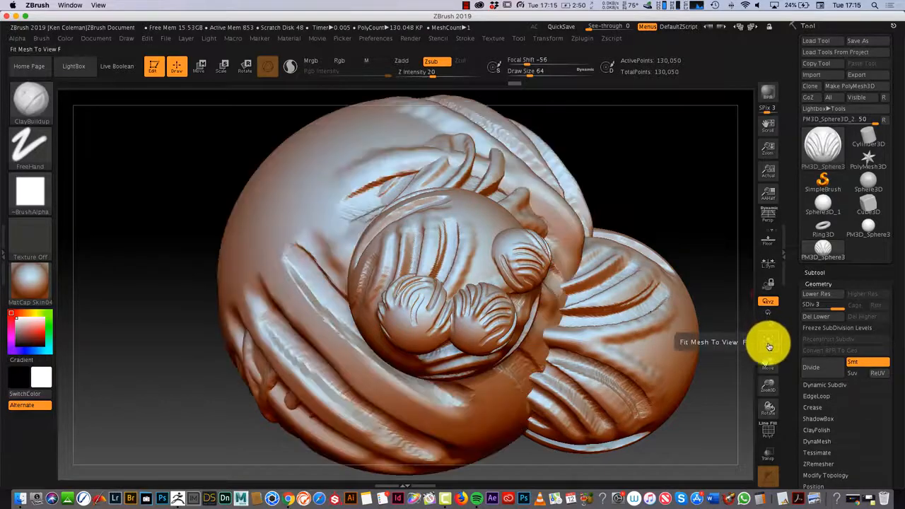
mouse_move(649, 205)
mouse_down()
mouse_move(592, 232)
mouse_move(623, 287)
mouse_move(643, 210)
mouse_move(573, 192)
mouse_move(563, 274)
mouse_move(639, 287)
mouse_move(651, 238)
mouse_move(667, 267)
mouse_move(652, 340)
mouse_up()
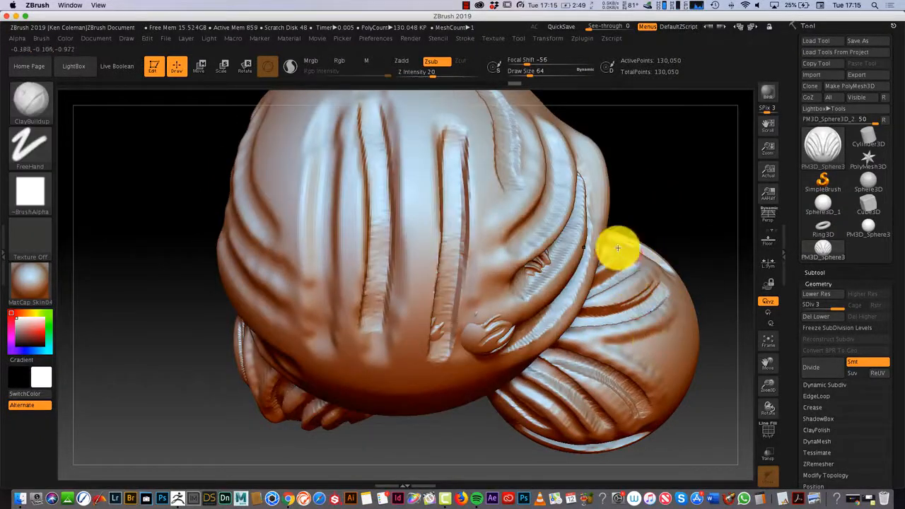
drag(677, 247, 630, 234)
click(768, 342)
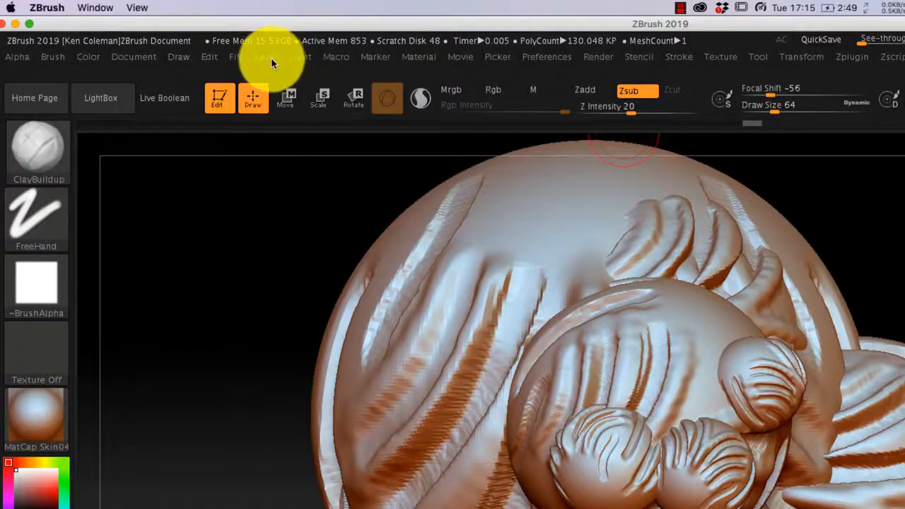
click(270, 57)
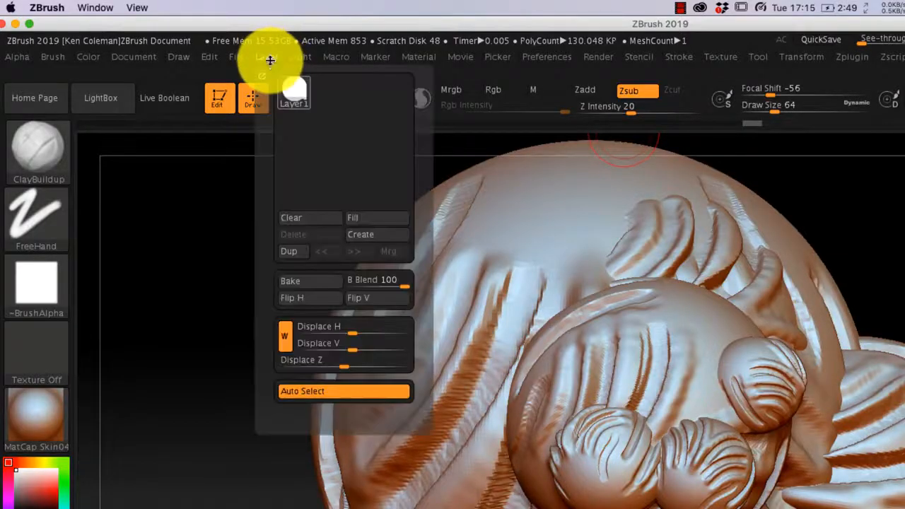
click(297, 215)
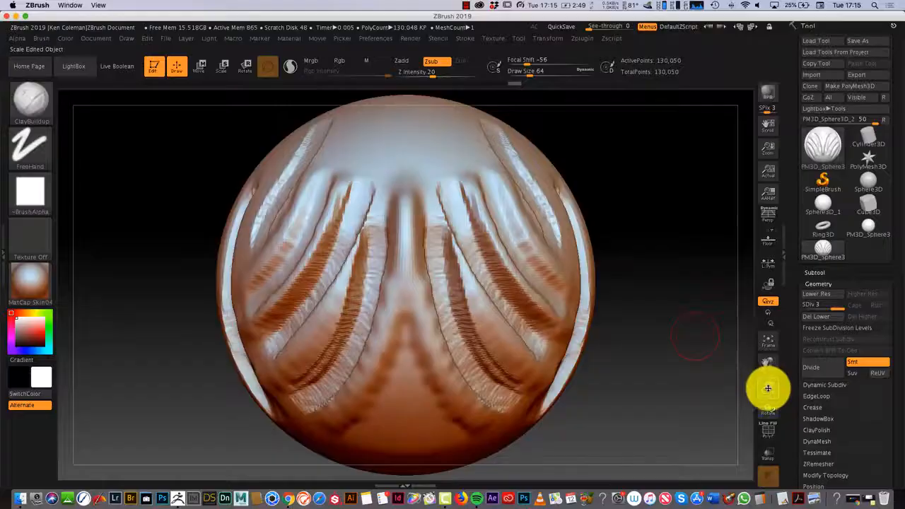
- Turn off Edit mode with the sphere framed and draw several copies of it in varied sizes over the original
drag(768, 388, 768, 360)
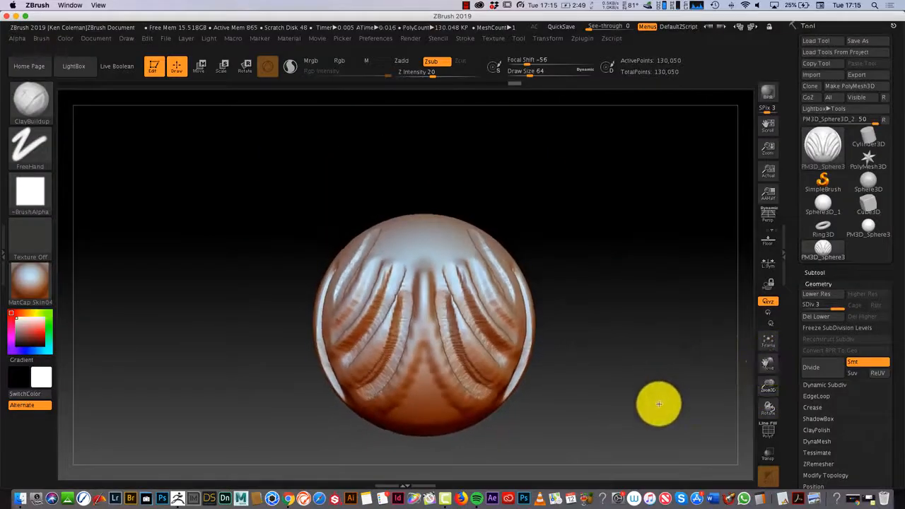
mouse_move(657, 401)
mouse_down()
mouse_move(653, 335)
mouse_move(657, 414)
mouse_up()
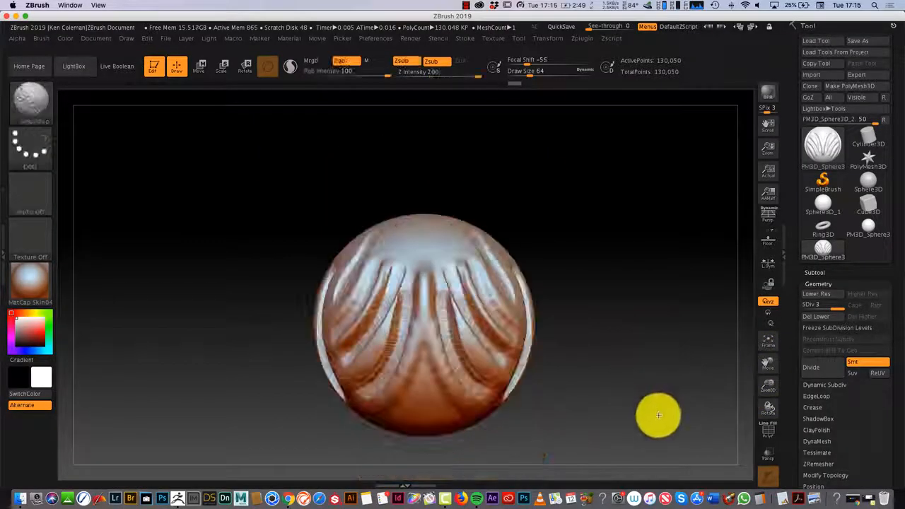
click(768, 345)
drag(659, 381, 667, 165)
key(t)
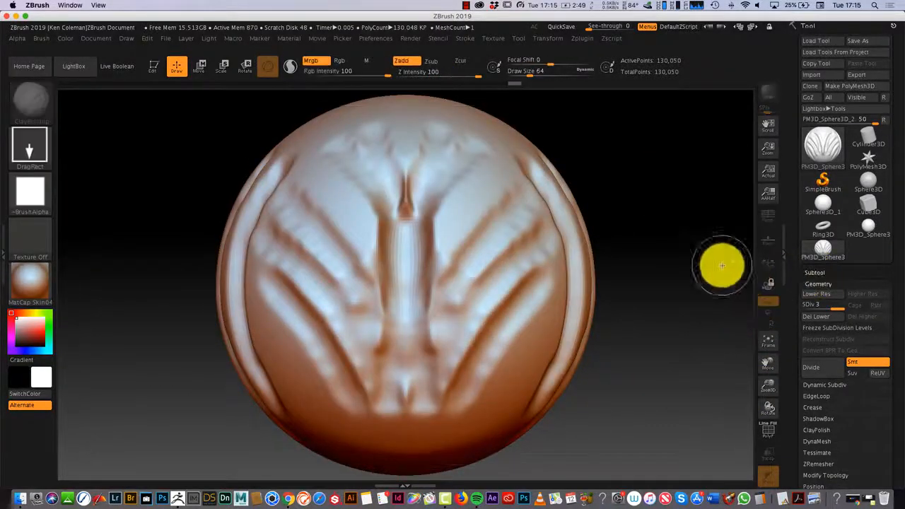
mouse_move(522, 266)
mouse_down()
mouse_move(499, 309)
mouse_move(459, 350)
mouse_up()
drag(461, 338, 380, 368)
drag(318, 278, 340, 356)
mouse_move(248, 228)
mouse_down()
mouse_move(245, 251)
mouse_move(351, 237)
mouse_up()
mouse_move(410, 211)
mouse_down()
mouse_move(424, 285)
mouse_move(383, 347)
mouse_up()
mouse_move(390, 345)
mouse_down()
mouse_move(387, 413)
mouse_move(578, 255)
mouse_up()
mouse_move(583, 242)
mouse_down()
mouse_move(565, 273)
mouse_move(481, 319)
mouse_move(479, 384)
mouse_up()
- Re-enable Edit mode, clear the layer of all dropped copies and fit the editable sphere to the view
key(t)
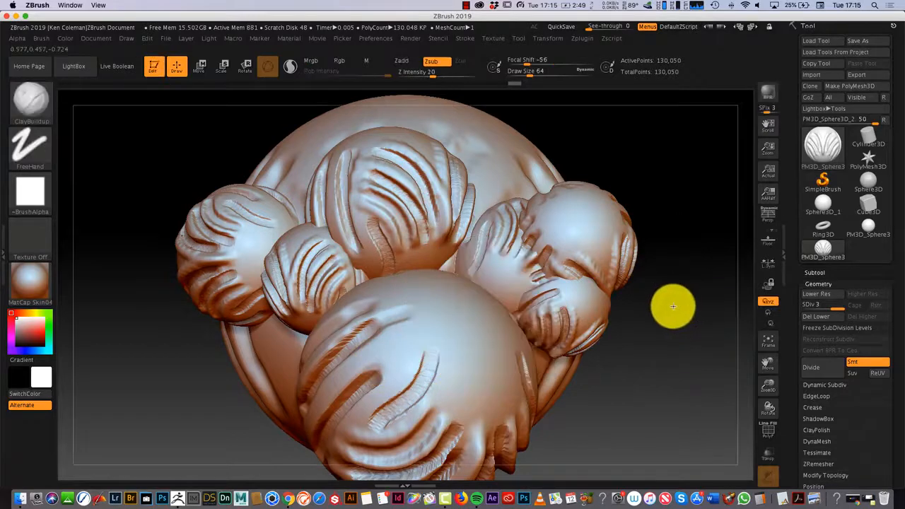
click(188, 38)
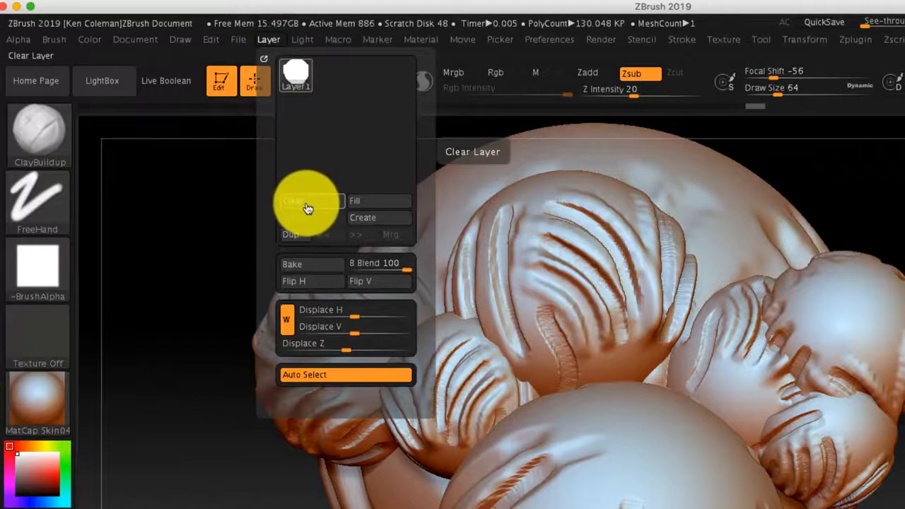
click(308, 207)
key(f)
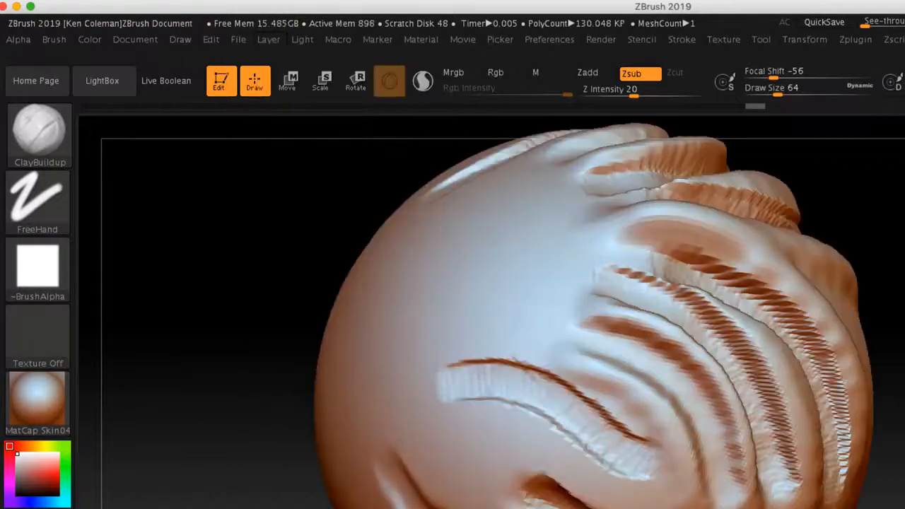
- Practise rotating, scaling and panning the view of the carved sphere, ending with the sphere framed
mouse_move(640, 374)
mouse_down()
mouse_move(585, 343)
mouse_move(634, 347)
mouse_move(632, 250)
mouse_move(660, 380)
mouse_move(567, 365)
mouse_move(646, 370)
mouse_move(643, 394)
mouse_move(665, 391)
mouse_up()
drag(764, 376, 766, 342)
mouse_move(627, 350)
mouse_down()
mouse_move(580, 370)
mouse_move(608, 377)
mouse_up()
drag(595, 345, 650, 352)
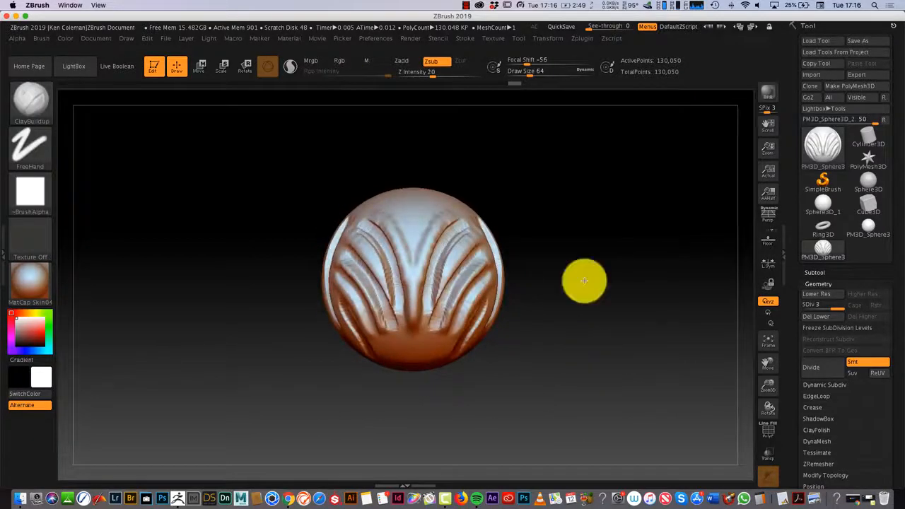
mouse_move(575, 359)
mouse_down()
mouse_move(560, 249)
mouse_move(607, 297)
mouse_up()
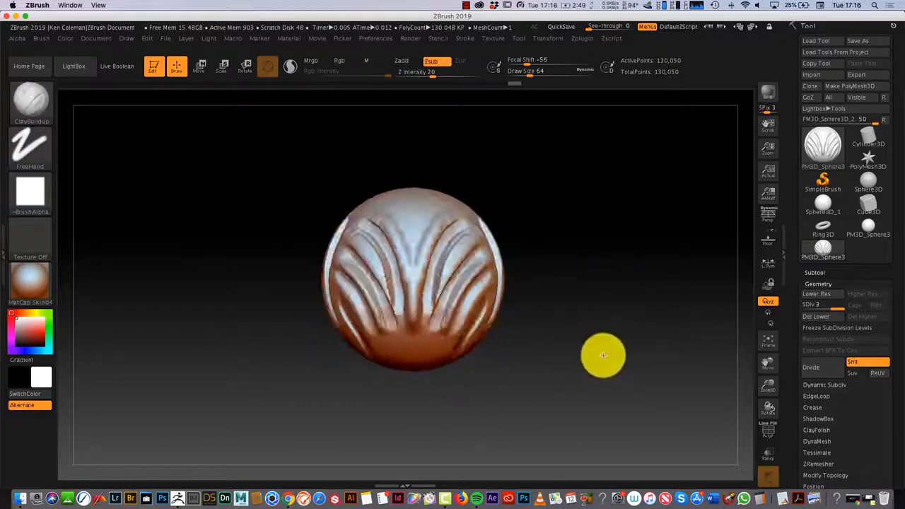
mouse_move(601, 330)
alt+mouse_down()
mouse_move(531, 314)
mouse_move(693, 336)
mouse_move(495, 293)
mouse_move(667, 357)
mouse_move(511, 261)
mouse_move(651, 322)
mouse_move(646, 333)
mouse_move(545, 351)
mouse_move(676, 342)
mouse_move(544, 351)
mouse_move(639, 354)
mouse_move(554, 327)
mouse_move(588, 382)
alt+mouse_up()
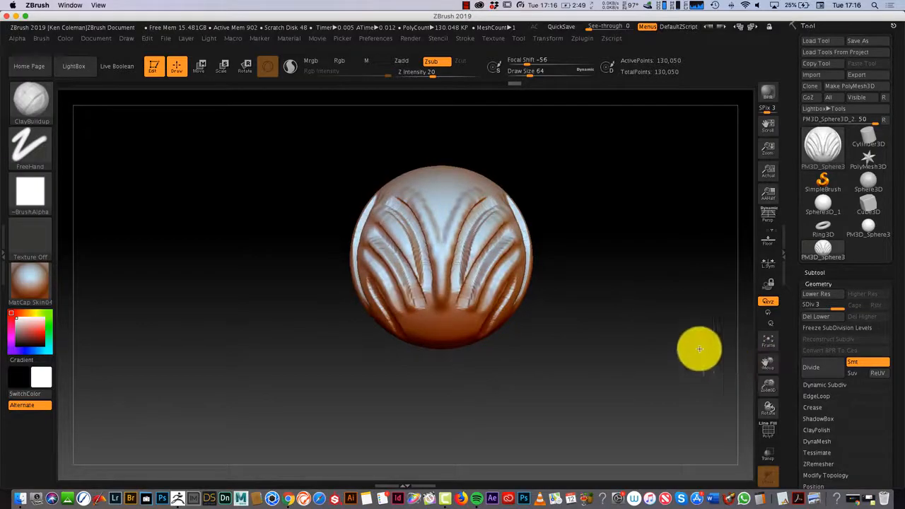
click(768, 338)
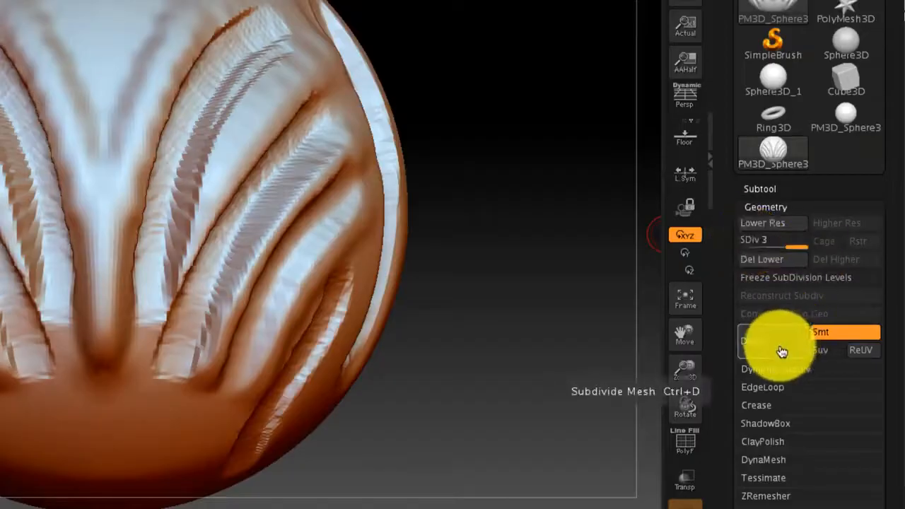
- Divide the sphere once more to SDiv 4 and delete its lower subdivision levels
click(776, 350)
mouse_move(545, 337)
mouse_down()
mouse_move(455, 344)
mouse_move(559, 360)
mouse_up()
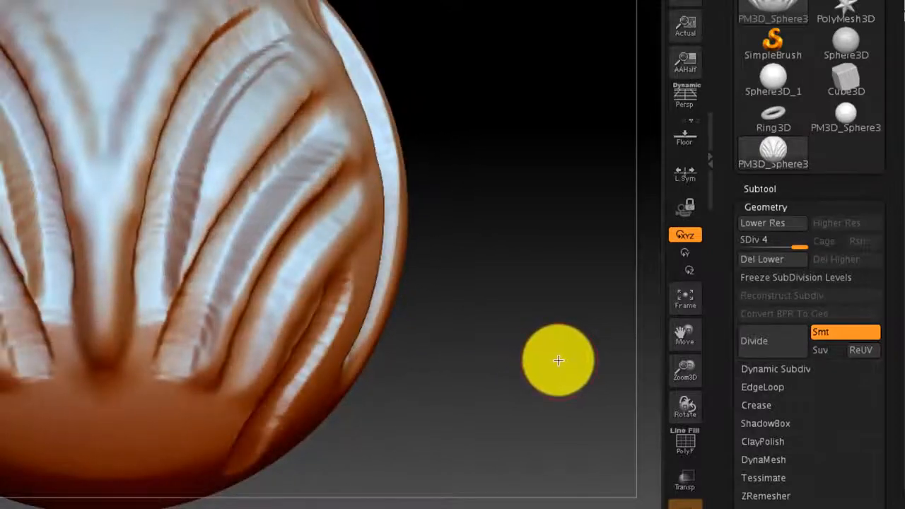
drag(684, 370, 693, 313)
click(778, 263)
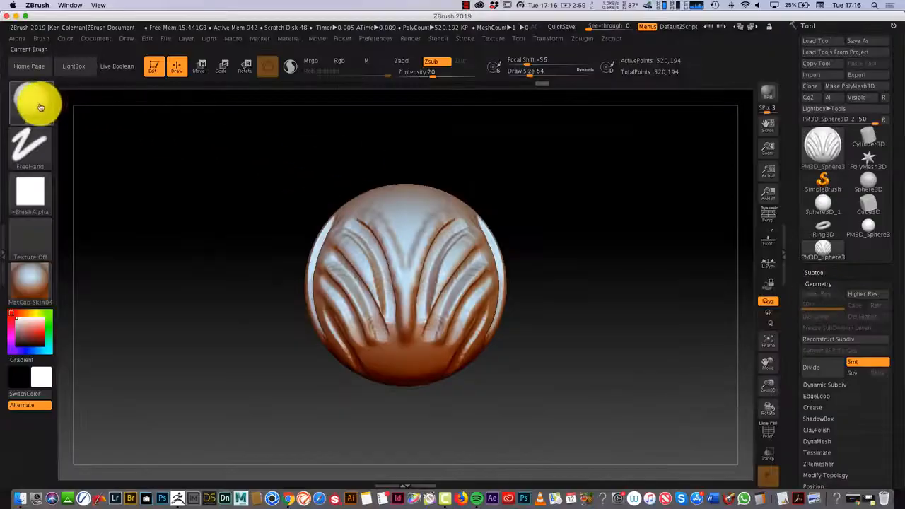
- With the Move brush at Draw Size 257, pull the sphere's lower front downward to form a chin
click(36, 102)
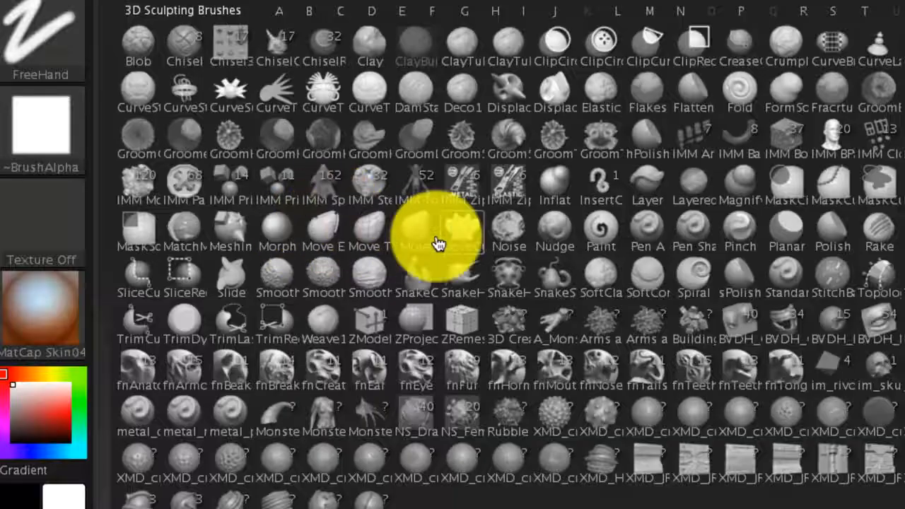
click(214, 244)
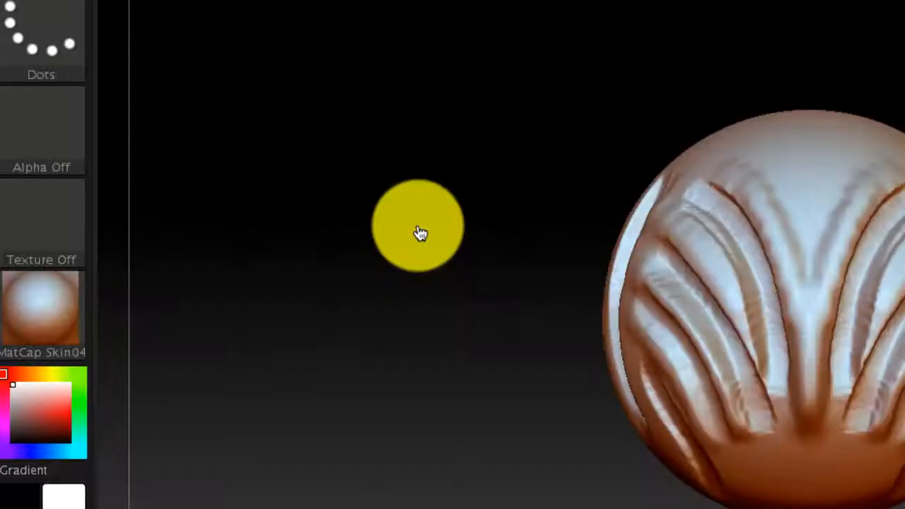
mouse_move(651, 347)
mouse_down()
mouse_move(619, 369)
mouse_move(541, 368)
mouse_up()
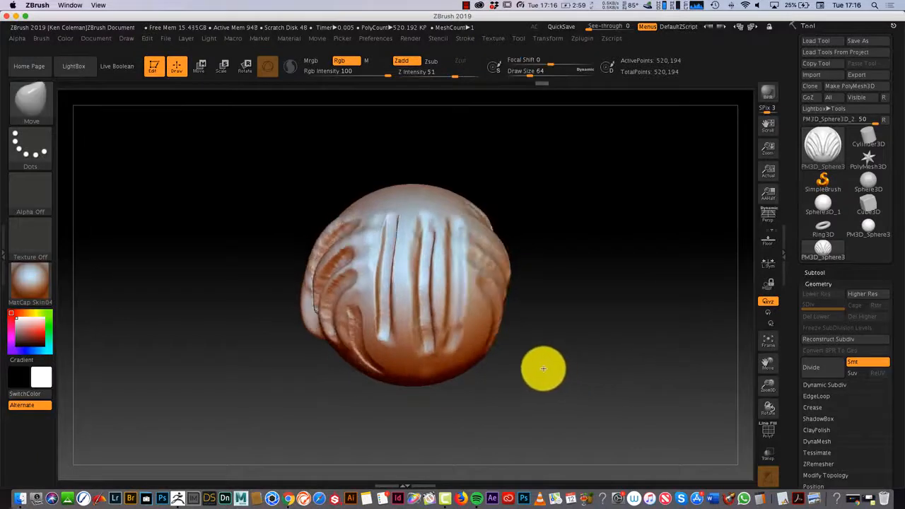
drag(771, 385, 770, 385)
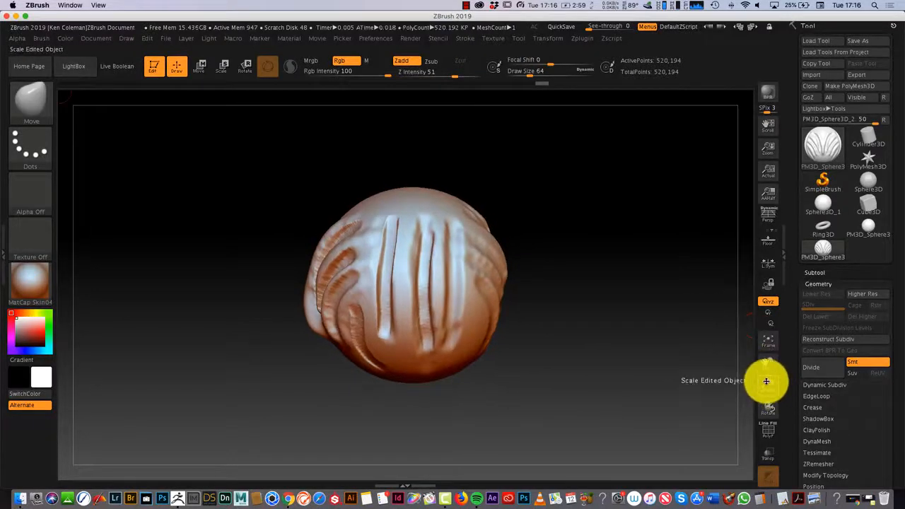
click(551, 72)
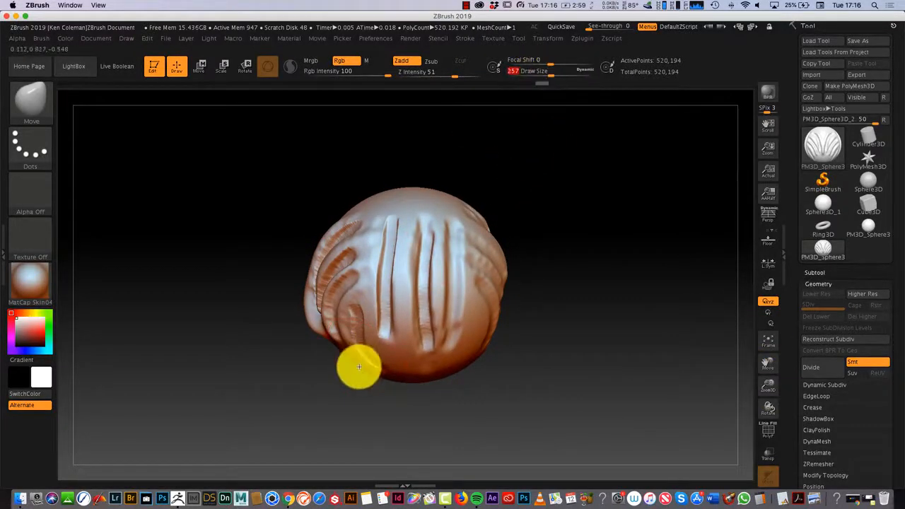
drag(333, 402, 322, 411)
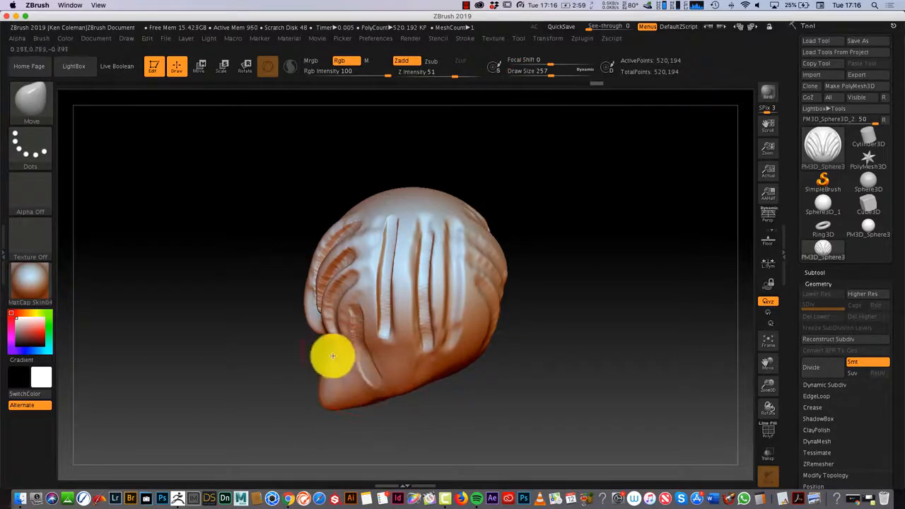
mouse_move(322, 403)
mouse_down()
mouse_move(535, 406)
mouse_move(499, 416)
mouse_move(322, 414)
mouse_move(582, 363)
mouse_up()
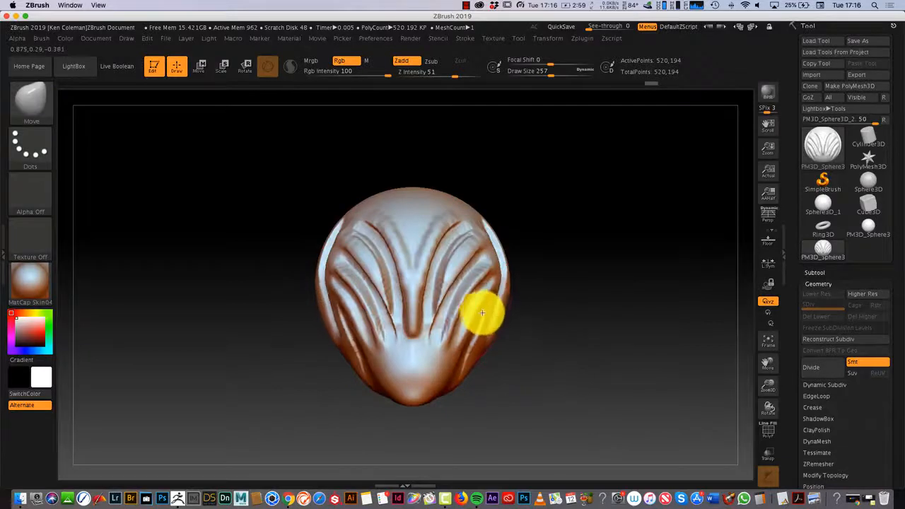
- Shape the form into a head with the Move brush, pulling out the upper side corners and reshaping the lower back
mouse_move(473, 335)
mouse_down()
mouse_move(465, 341)
mouse_move(481, 269)
mouse_move(495, 268)
mouse_move(492, 234)
mouse_up()
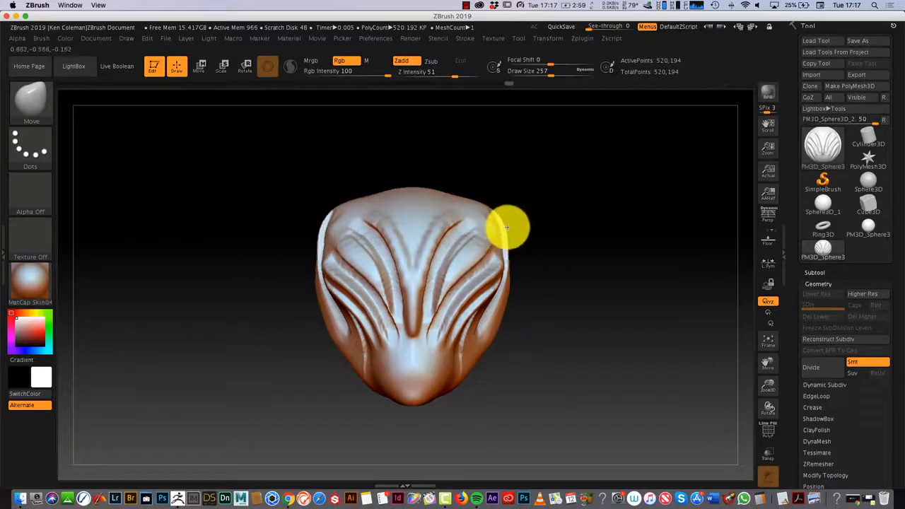
drag(471, 218, 463, 218)
drag(558, 344, 517, 352)
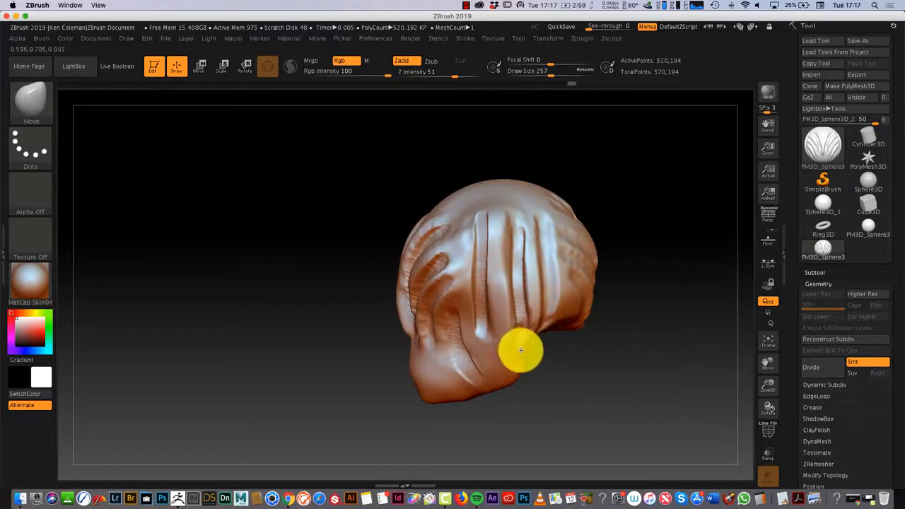
drag(517, 355, 579, 290)
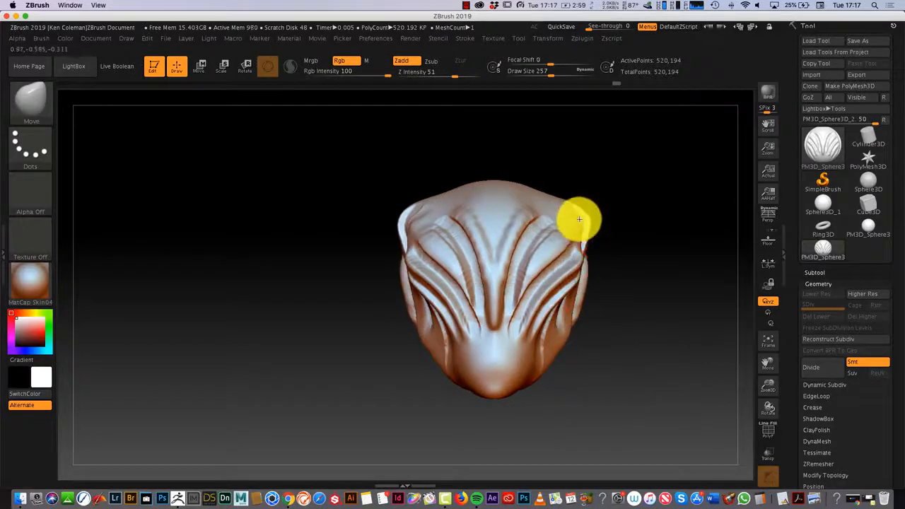
drag(541, 205, 649, 378)
click(776, 345)
mouse_move(774, 384)
mouse_down()
mouse_move(768, 368)
mouse_move(762, 378)
mouse_move(768, 372)
mouse_up()
click(772, 344)
- Choose the ChiselCreature brush with the Scale3 shape and lower its Z Intensity to 31
click(36, 103)
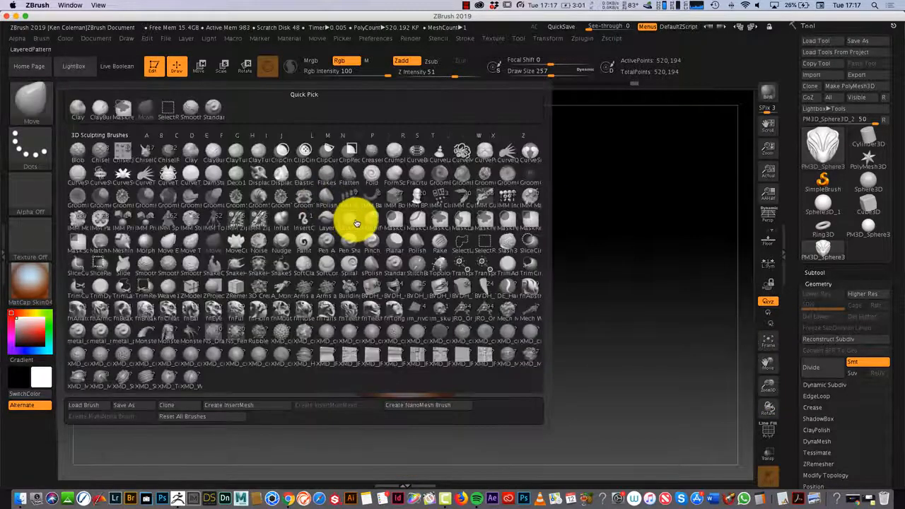
click(144, 156)
click(459, 106)
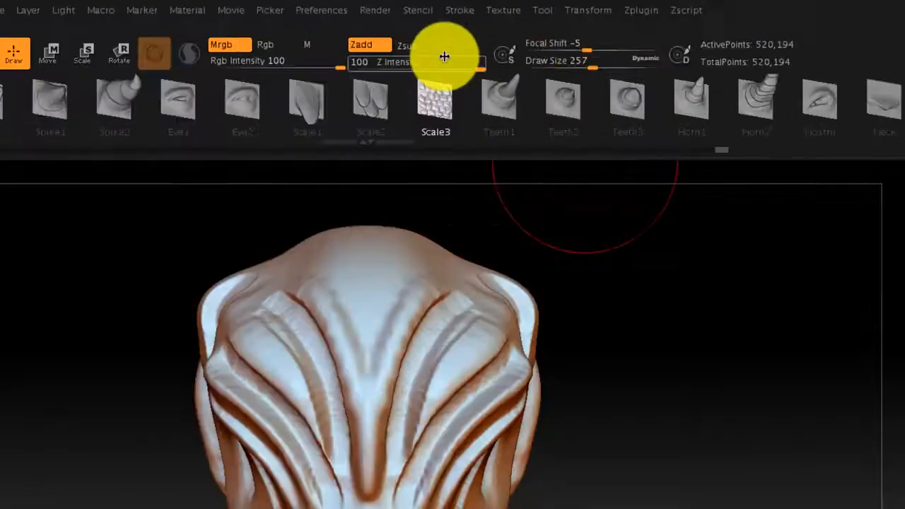
drag(477, 74, 449, 75)
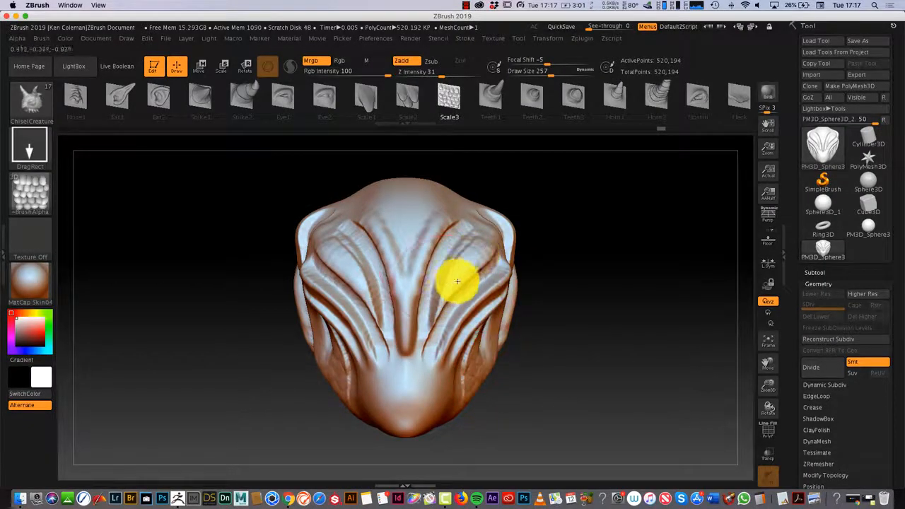
- Stamp the Scale3 texture onto the forehead and the side of the head
drag(433, 223, 423, 234)
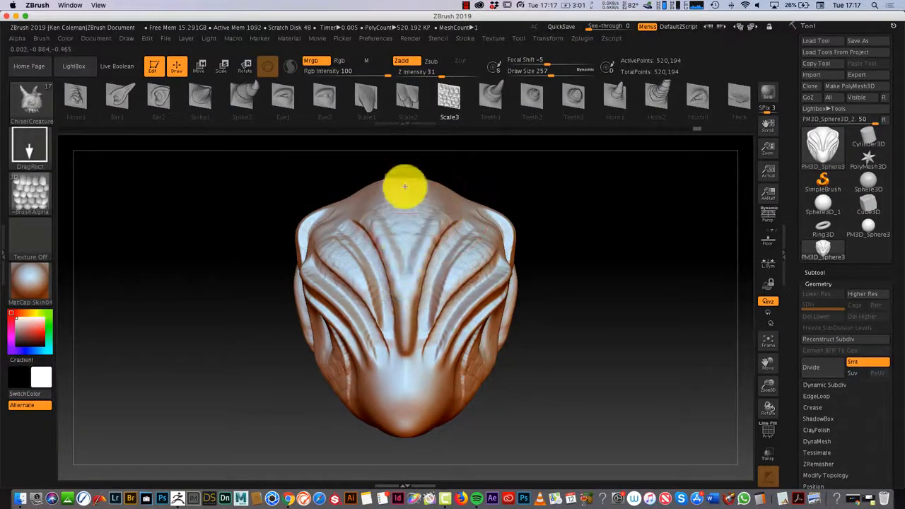
mouse_move(559, 310)
mouse_down()
mouse_move(545, 333)
mouse_move(482, 204)
mouse_up()
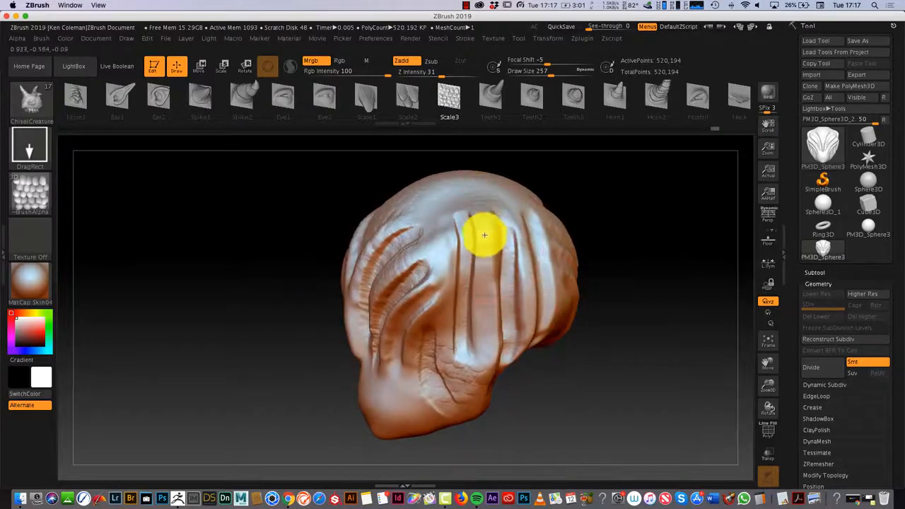
drag(490, 323, 541, 260)
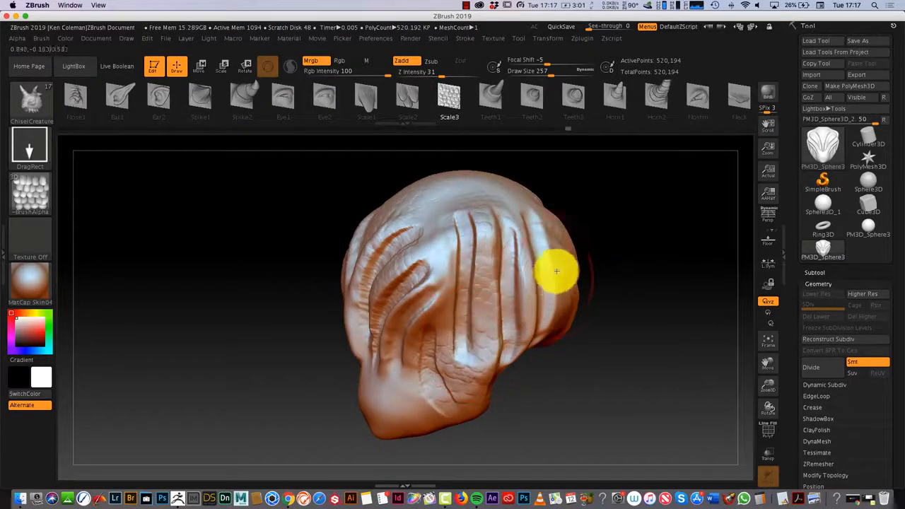
mouse_move(572, 360)
mouse_down()
mouse_move(615, 343)
mouse_move(554, 374)
mouse_move(590, 375)
mouse_move(592, 365)
mouse_up()
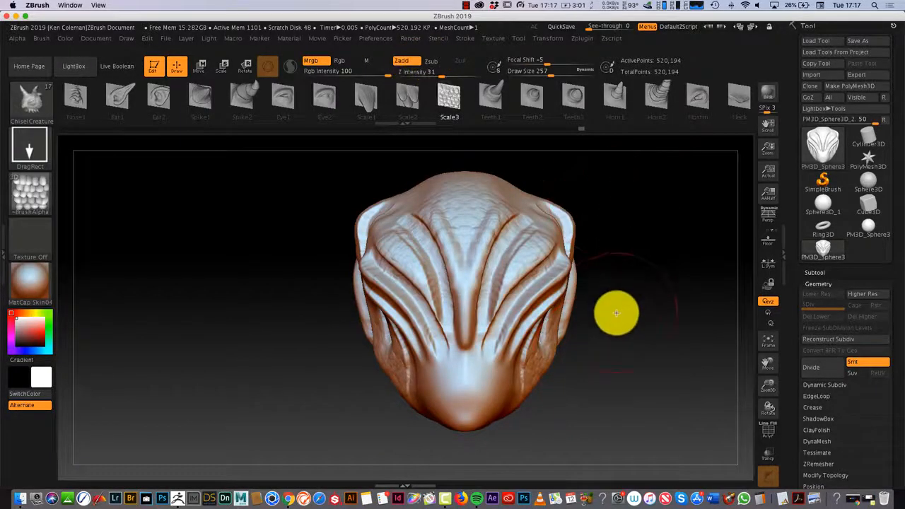
- Stamp the Scale3 texture onto the snout just above the chin
mouse_move(616, 313)
mouse_down()
mouse_move(579, 338)
mouse_move(610, 337)
mouse_up()
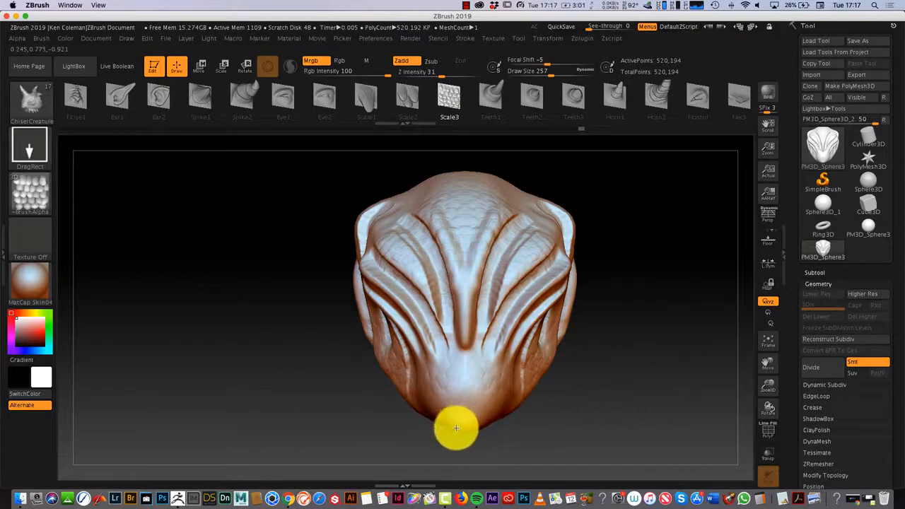
mouse_move(700, 285)
mouse_down()
mouse_move(634, 323)
mouse_move(656, 329)
mouse_up()
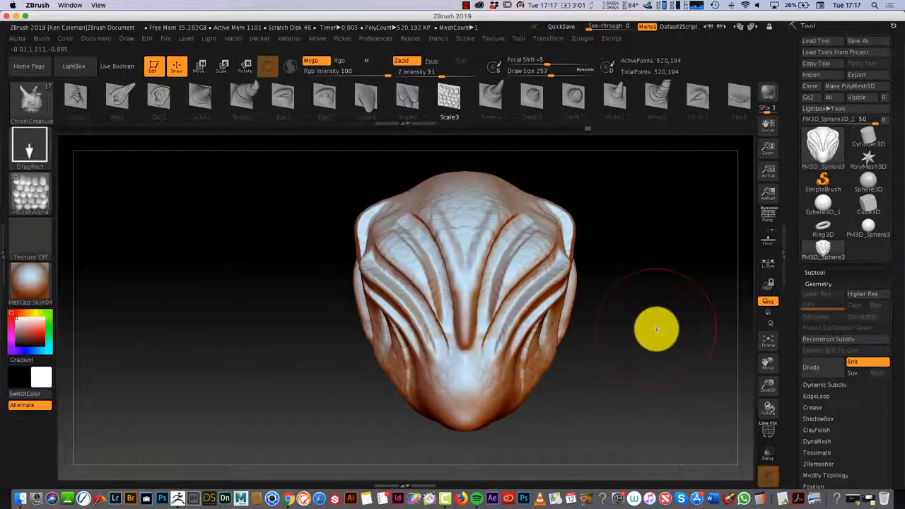
- Set up the Standard brush with the DragRect stroke and Alpha 58
click(30, 101)
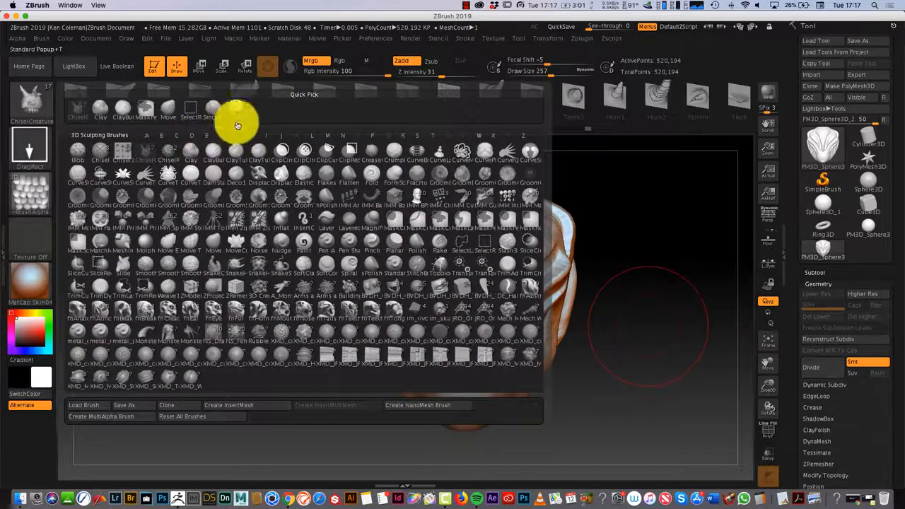
click(237, 108)
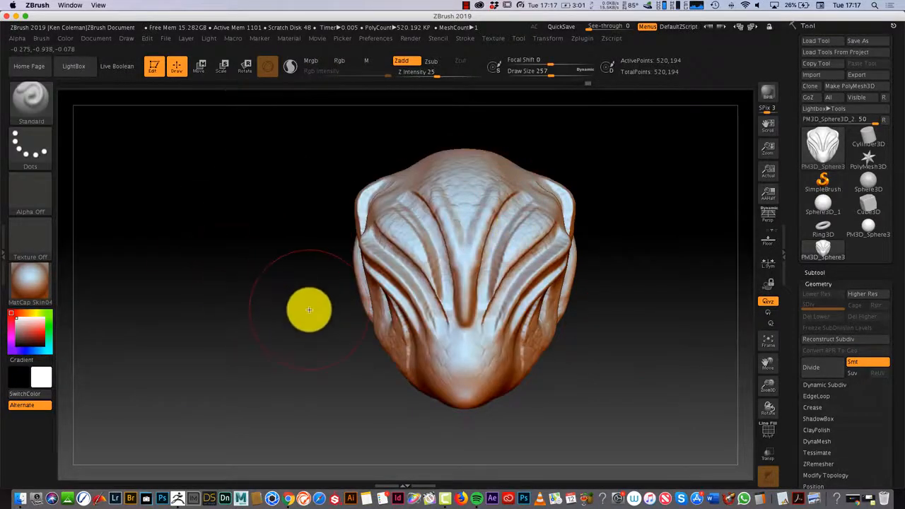
drag(764, 380, 728, 373)
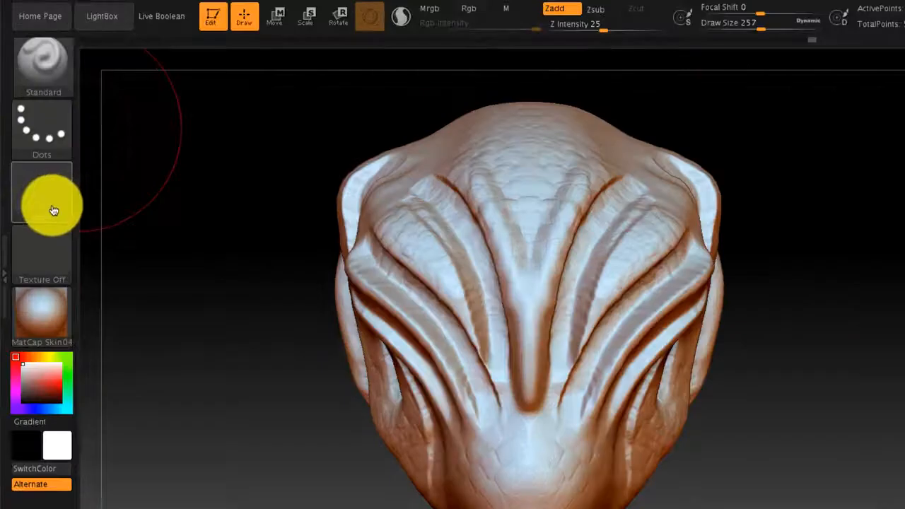
click(60, 140)
click(184, 140)
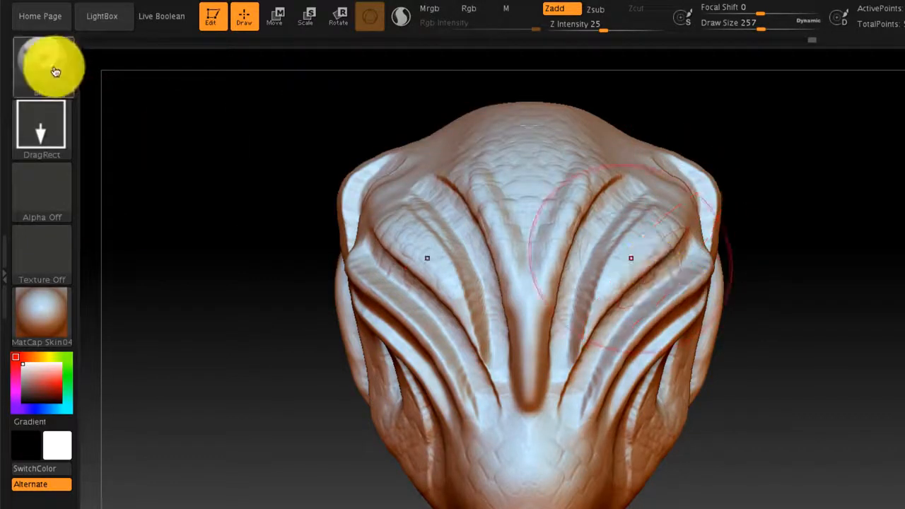
click(60, 209)
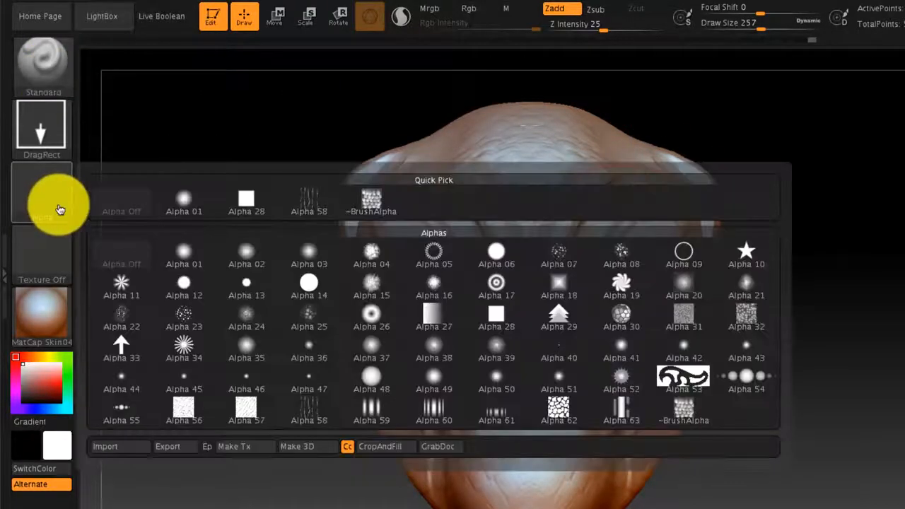
click(305, 419)
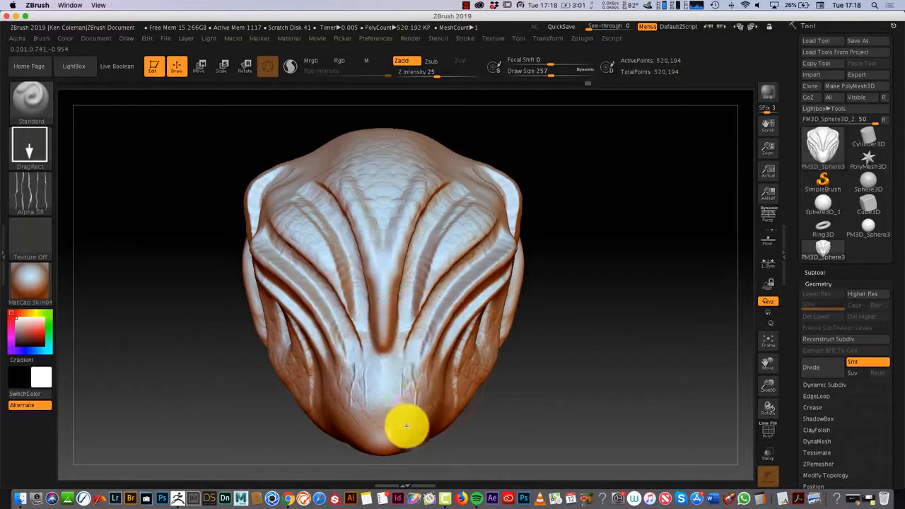
- Stamp raised Alpha 58 veins across the snout, the side of the head and the brow
drag(485, 384, 510, 376)
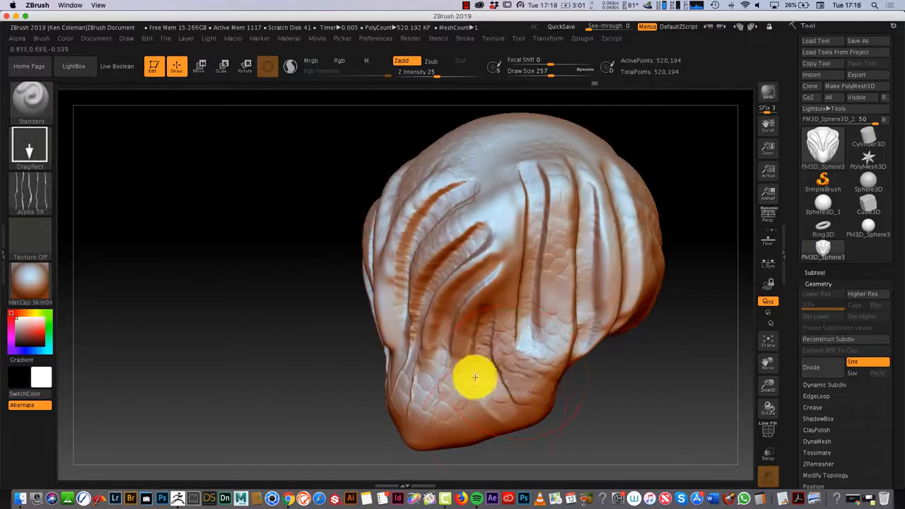
drag(438, 400, 539, 227)
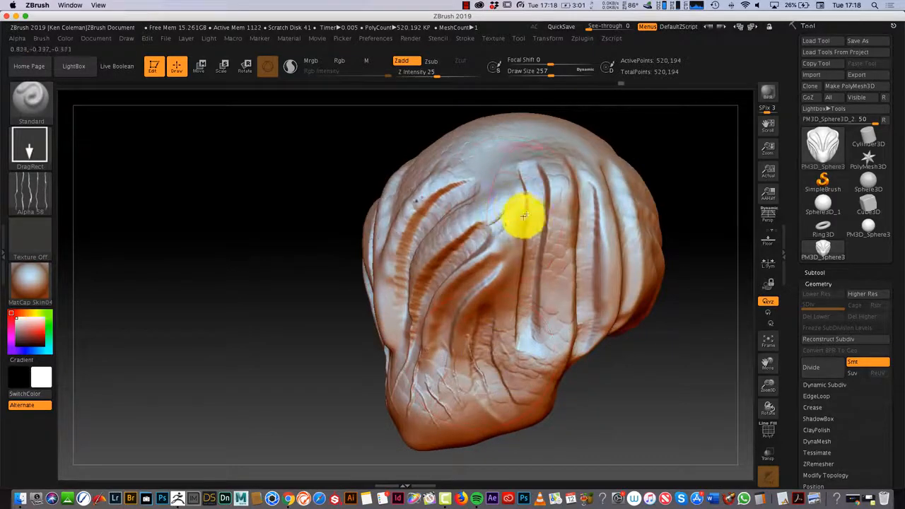
drag(508, 269, 397, 256)
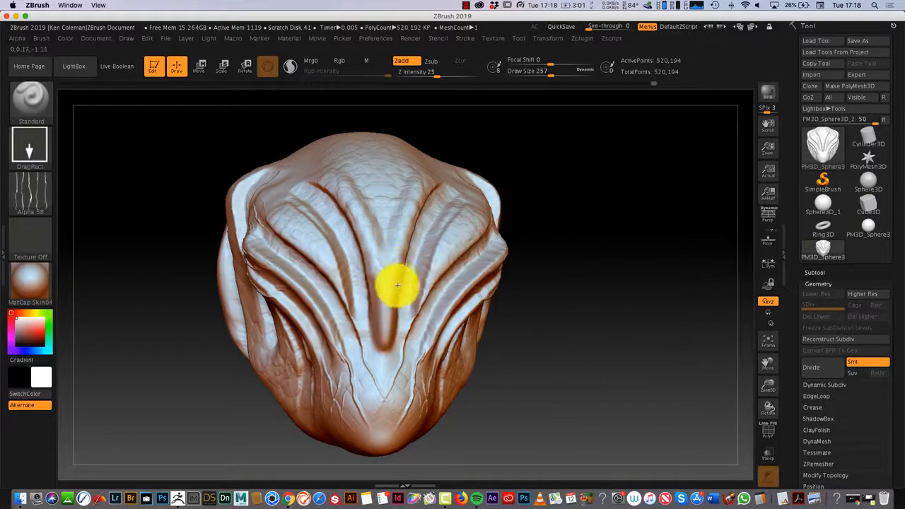
drag(511, 357, 521, 389)
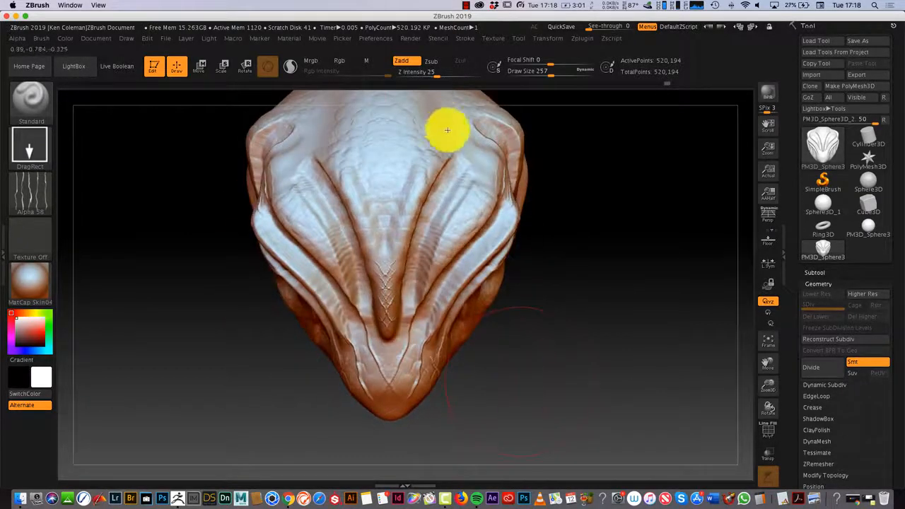
- Switch the brush to Zsub, carve the Alpha 58 veins into the side of the head and reframe the front view
click(434, 62)
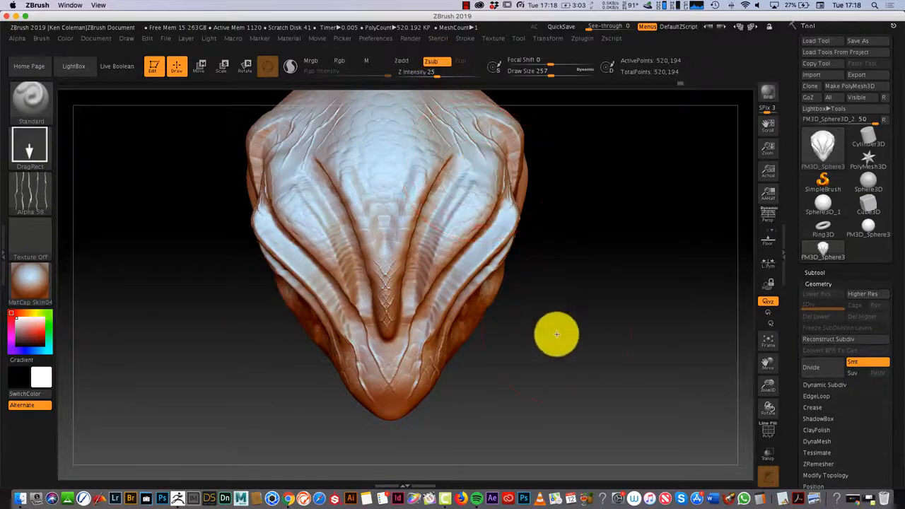
mouse_move(556, 333)
mouse_down()
mouse_move(515, 339)
mouse_move(568, 204)
mouse_move(556, 222)
mouse_up()
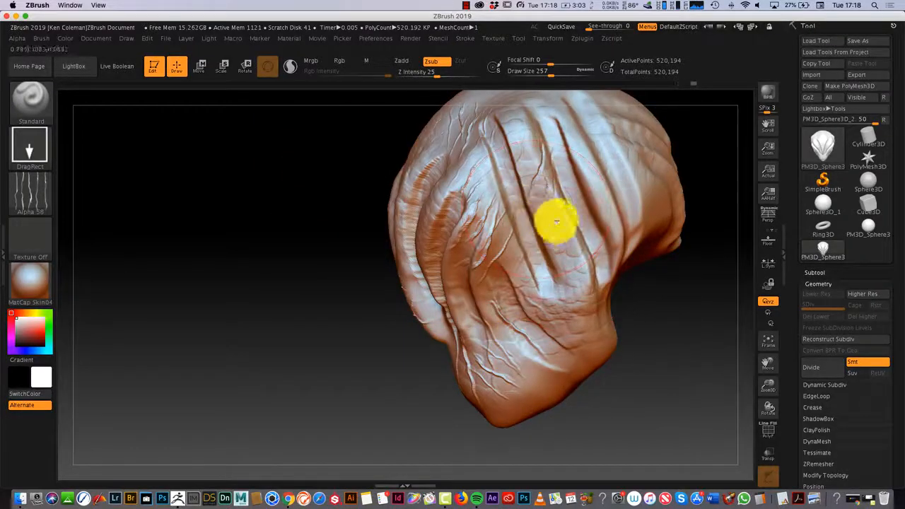
mouse_move(556, 275)
mouse_down()
mouse_move(643, 367)
mouse_move(642, 200)
mouse_move(647, 250)
mouse_move(624, 300)
mouse_move(641, 346)
mouse_up()
shift+drag(693, 407, 719, 396)
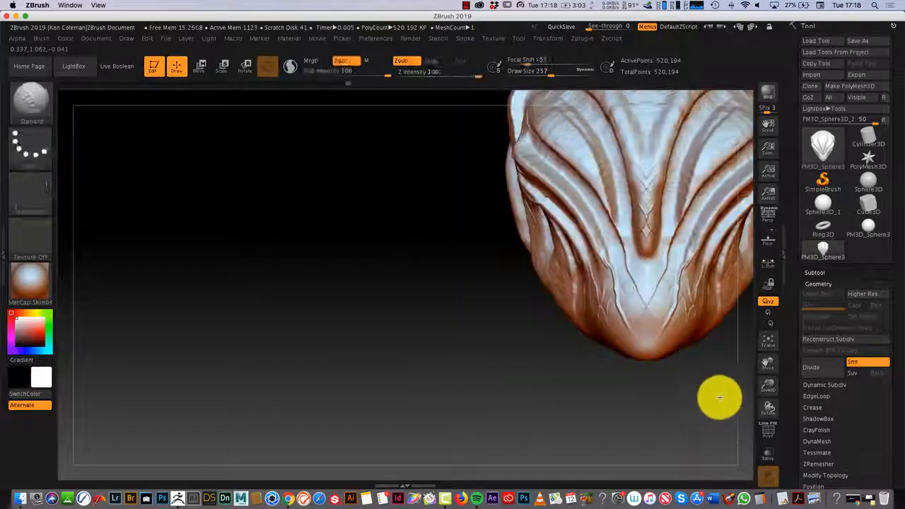
click(768, 340)
mouse_move(654, 364)
mouse_down()
mouse_move(570, 386)
mouse_move(663, 378)
mouse_move(644, 376)
mouse_up()
- Choose Alpha 22 and carve its cracks into the brow areas and the ridges beside the snout
click(40, 203)
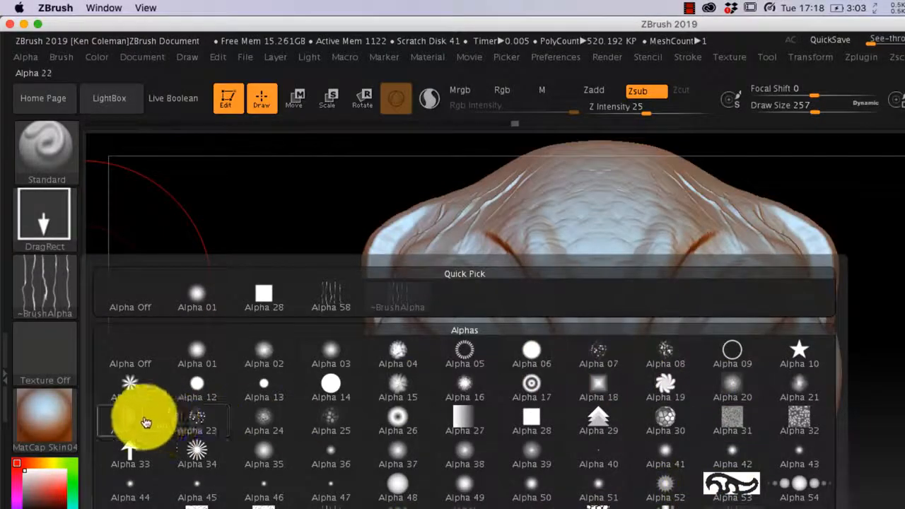
click(137, 417)
drag(724, 371, 715, 429)
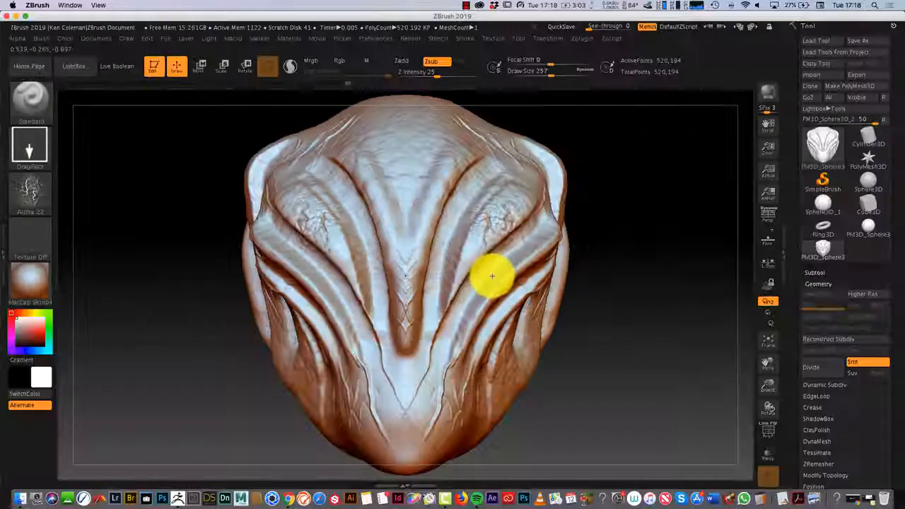
drag(448, 304, 435, 334)
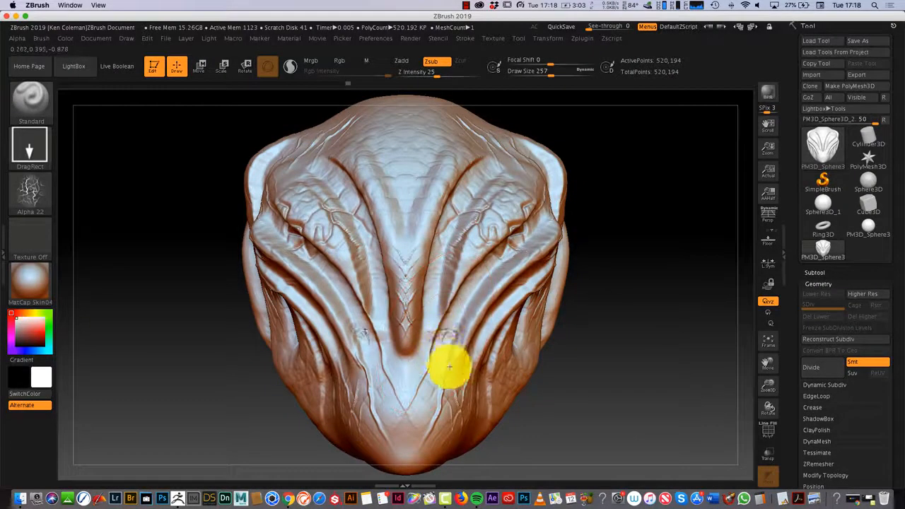
- Carve Alpha 22 cracks into the side of the head, the jaw and the cheeks beside the chin
mouse_move(593, 390)
mouse_down()
mouse_move(550, 398)
mouse_move(647, 226)
mouse_up()
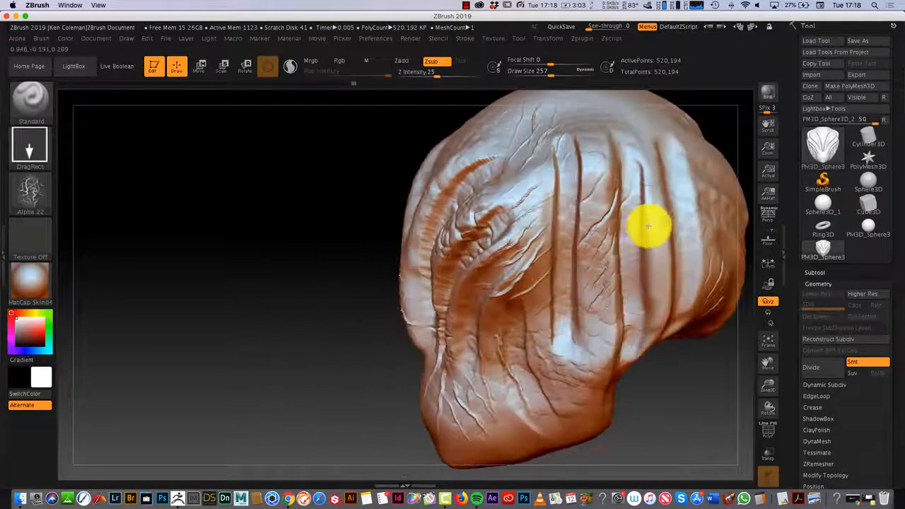
mouse_move(616, 258)
mouse_down()
mouse_move(660, 278)
mouse_move(614, 352)
mouse_move(572, 396)
mouse_up()
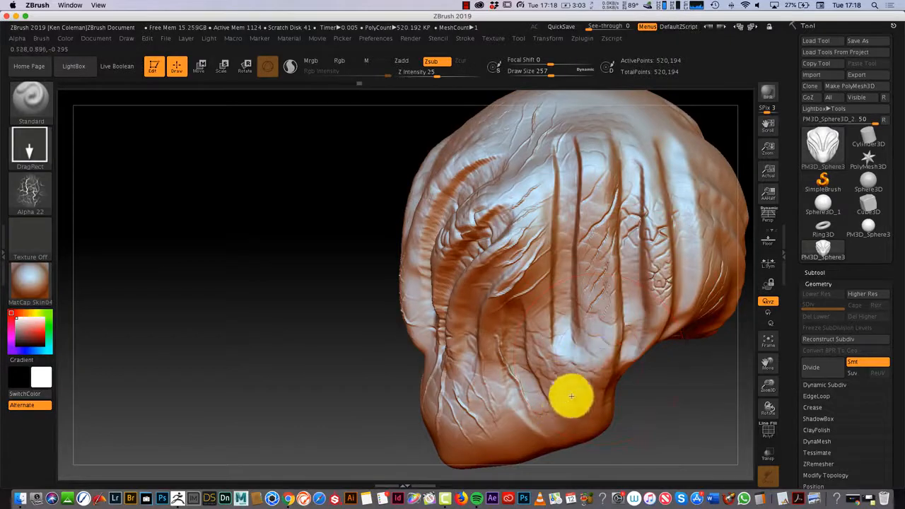
mouse_move(668, 403)
mouse_down()
mouse_move(684, 411)
mouse_move(706, 396)
mouse_up()
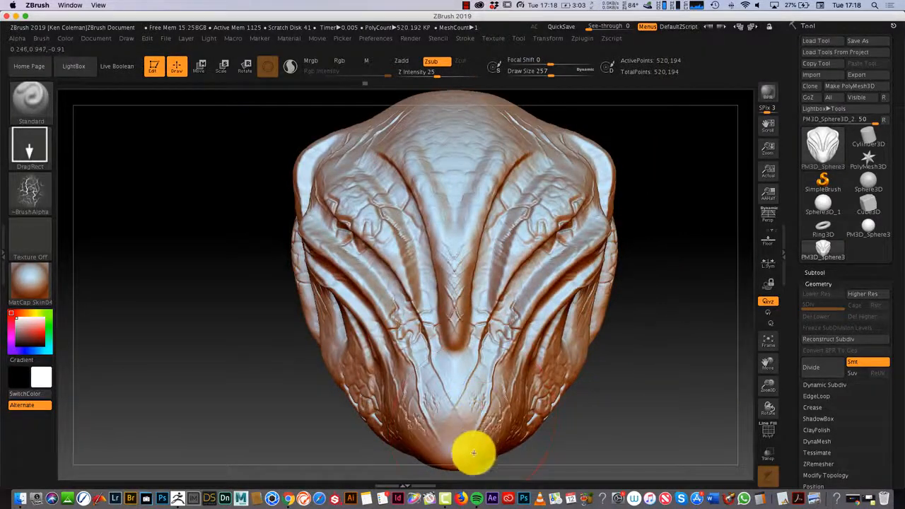
drag(567, 436, 613, 445)
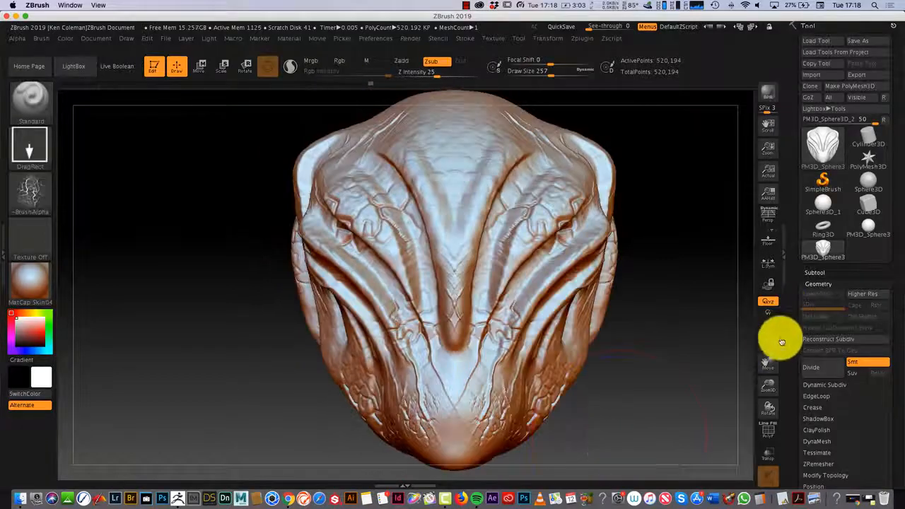
mouse_move(781, 342)
mouse_down()
mouse_move(729, 366)
mouse_move(649, 379)
mouse_move(714, 380)
mouse_move(723, 368)
mouse_up()
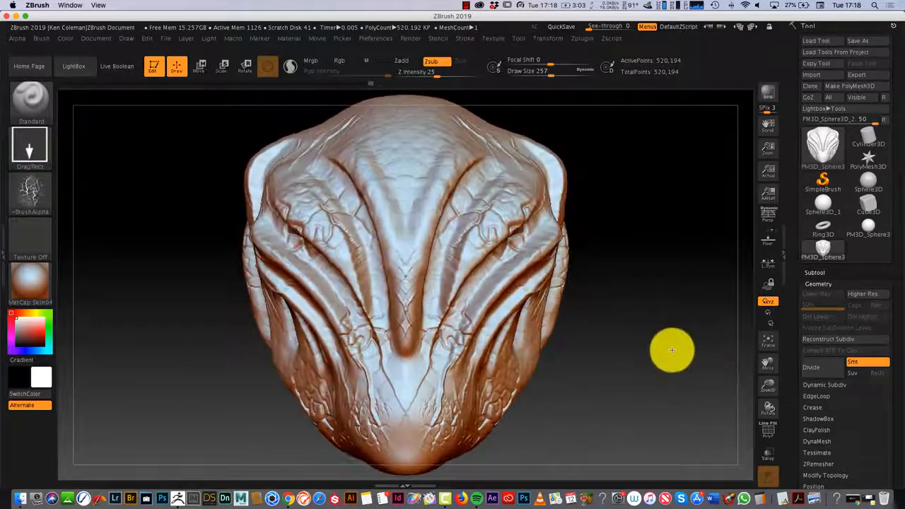
- Choose the sPolish brush and smooth down the grooves and veins on the back of the head
mouse_move(672, 350)
mouse_down()
mouse_move(575, 357)
mouse_move(653, 380)
mouse_up()
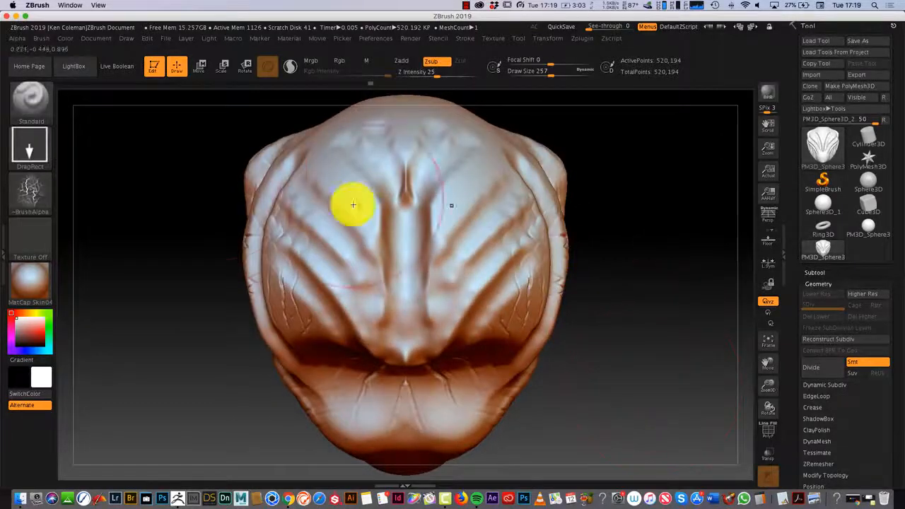
click(35, 106)
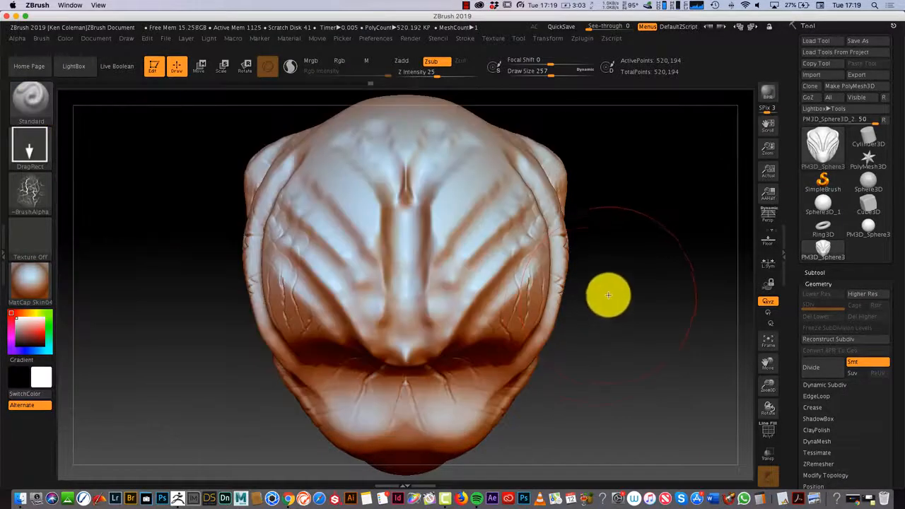
click(31, 99)
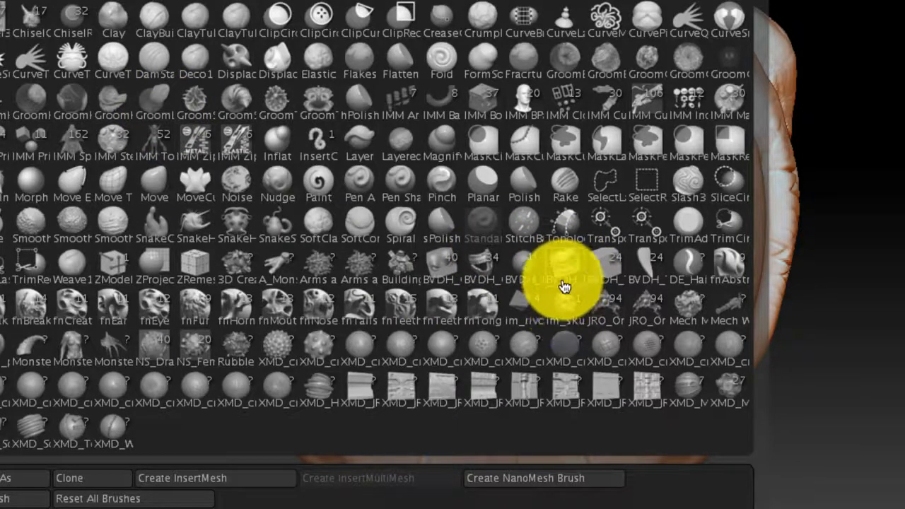
click(440, 228)
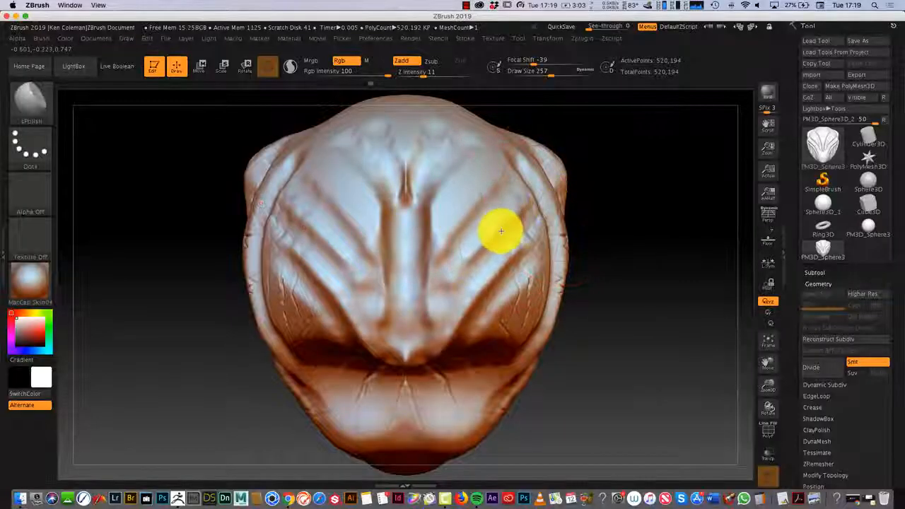
mouse_move(466, 248)
mouse_down()
mouse_move(418, 238)
mouse_move(394, 253)
mouse_move(513, 291)
mouse_move(502, 324)
mouse_move(523, 296)
mouse_move(453, 348)
mouse_move(456, 254)
mouse_up()
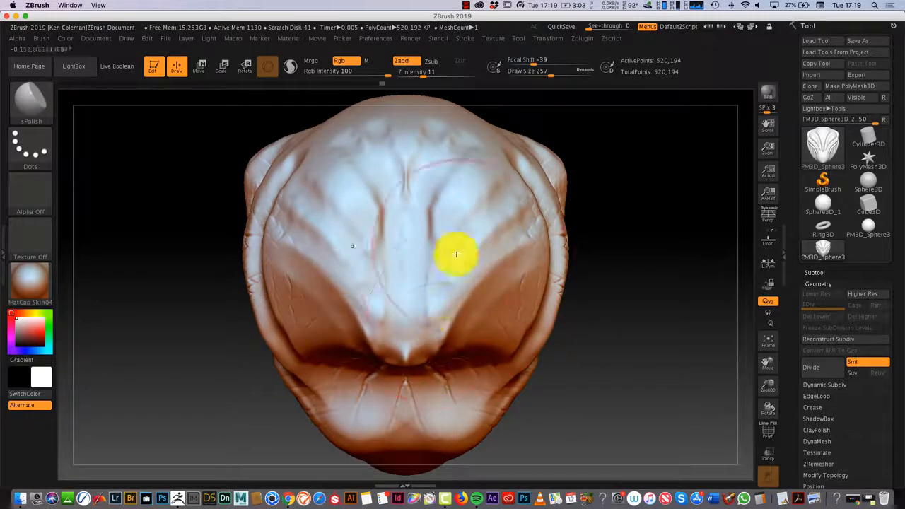
mouse_move(613, 354)
mouse_down()
mouse_move(571, 382)
mouse_move(601, 402)
mouse_move(615, 349)
mouse_up()
shift+drag(525, 256, 467, 350)
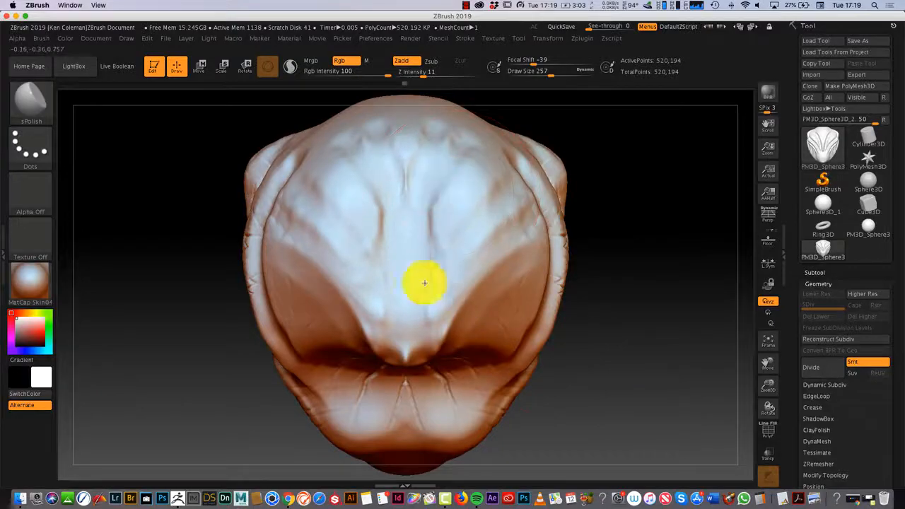
drag(570, 347, 565, 315)
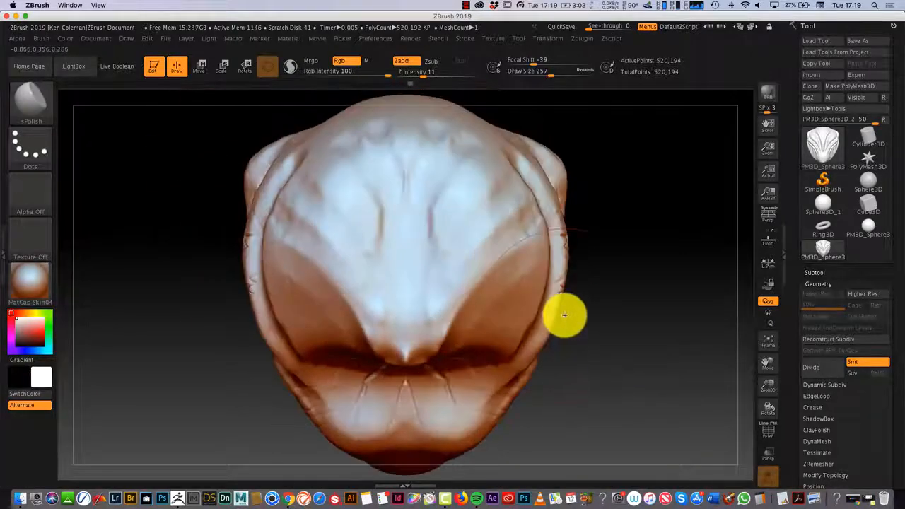
- Choose the TrimAdaptive brush, set its Draw Size to 108 and trim flat planes across the back and underside of the head
key(b)
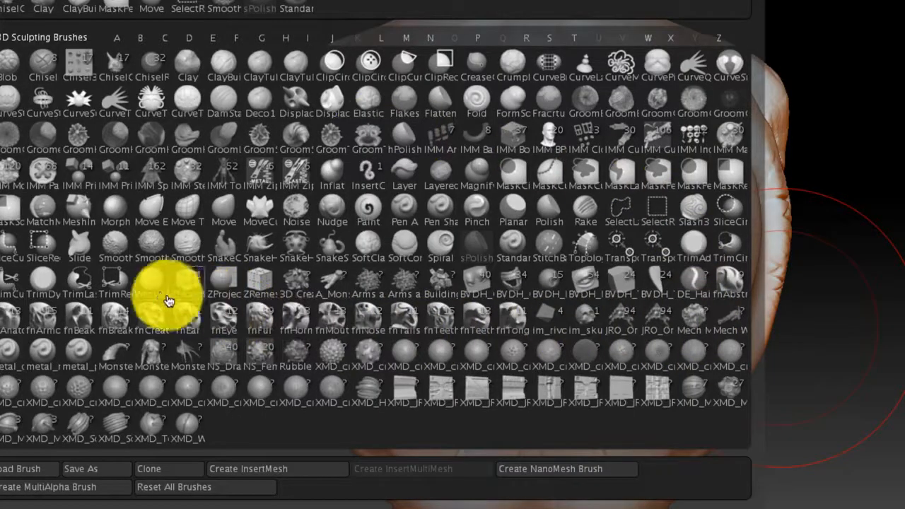
click(689, 251)
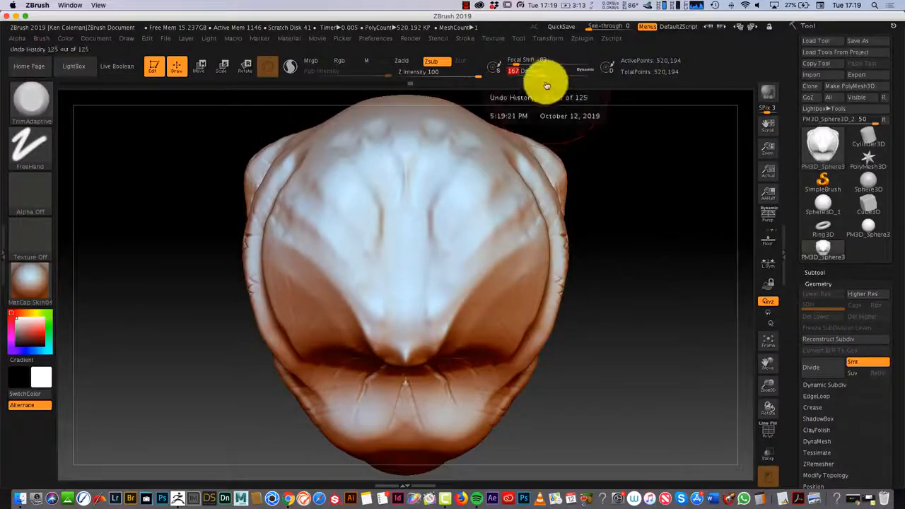
drag(547, 86, 535, 81)
mouse_move(497, 226)
mouse_down()
mouse_move(455, 273)
mouse_move(449, 313)
mouse_up()
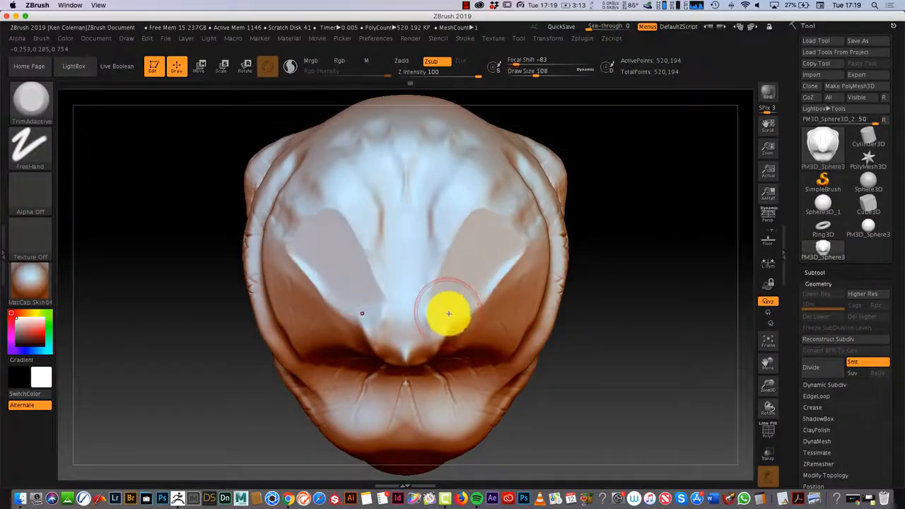
drag(499, 226, 444, 308)
drag(523, 271, 466, 341)
drag(534, 304, 473, 370)
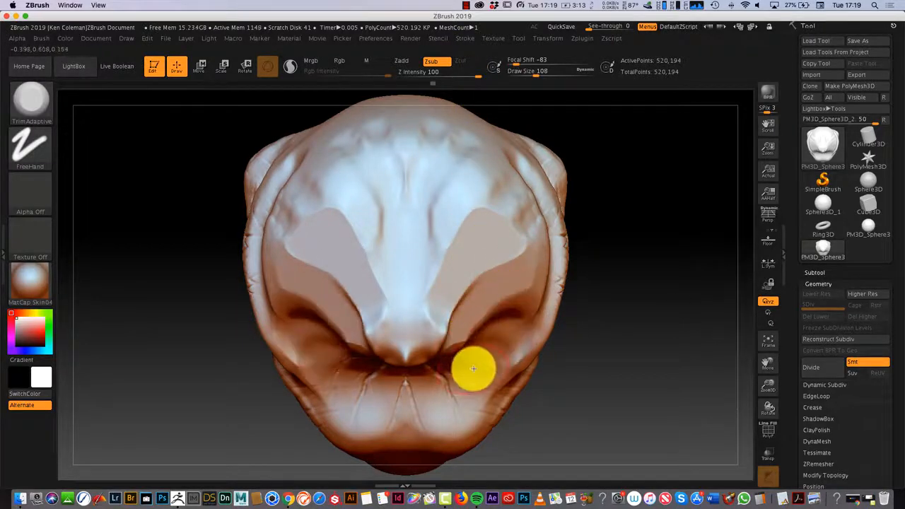
drag(580, 322, 575, 380)
mouse_move(463, 227)
mouse_down()
mouse_move(447, 239)
mouse_move(415, 322)
mouse_up()
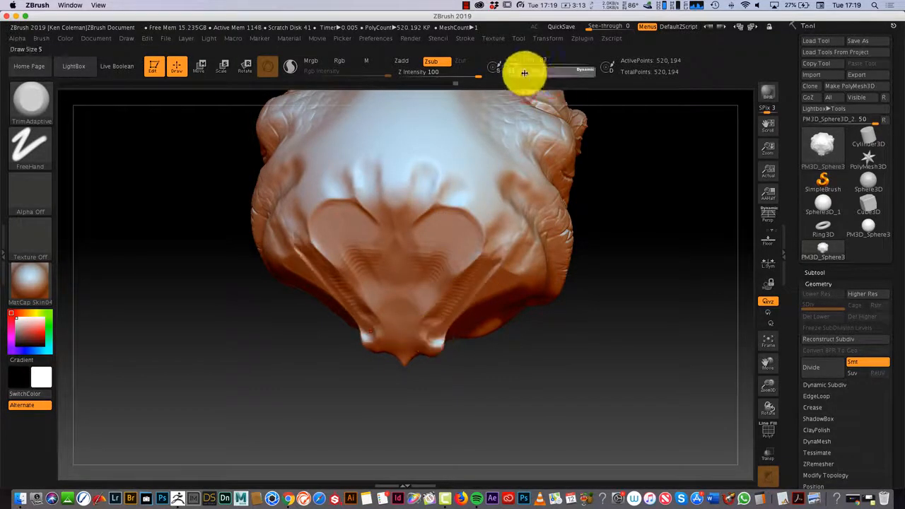
- Set the TrimAdaptive Draw Size to 71 and trim further flat planes around the ridges at the back and underside of the head
mouse_move(564, 350)
mouse_down()
mouse_move(582, 254)
mouse_move(573, 234)
mouse_up()
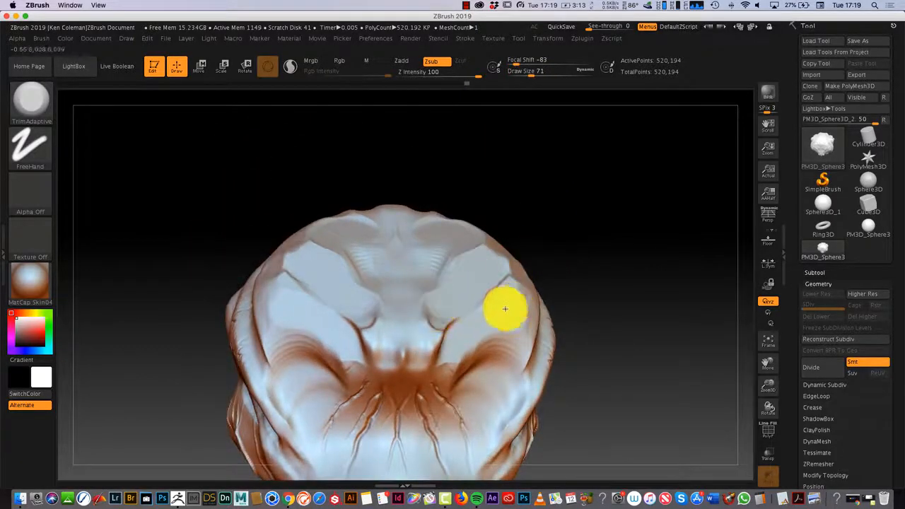
drag(496, 360, 471, 419)
drag(490, 386, 464, 432)
drag(597, 398, 552, 410)
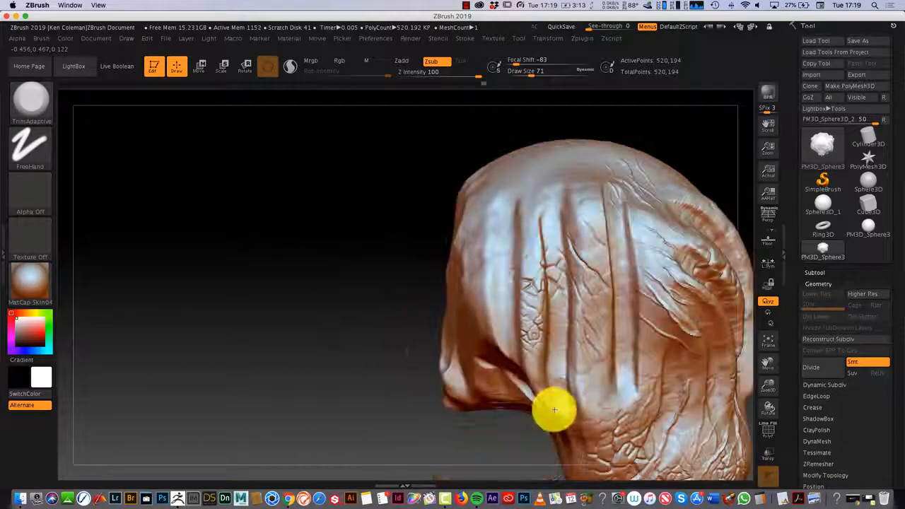
mouse_move(469, 424)
mouse_down()
mouse_move(555, 437)
mouse_move(602, 430)
mouse_up()
mouse_move(701, 418)
mouse_down()
mouse_move(721, 436)
mouse_move(623, 440)
mouse_move(620, 427)
mouse_up()
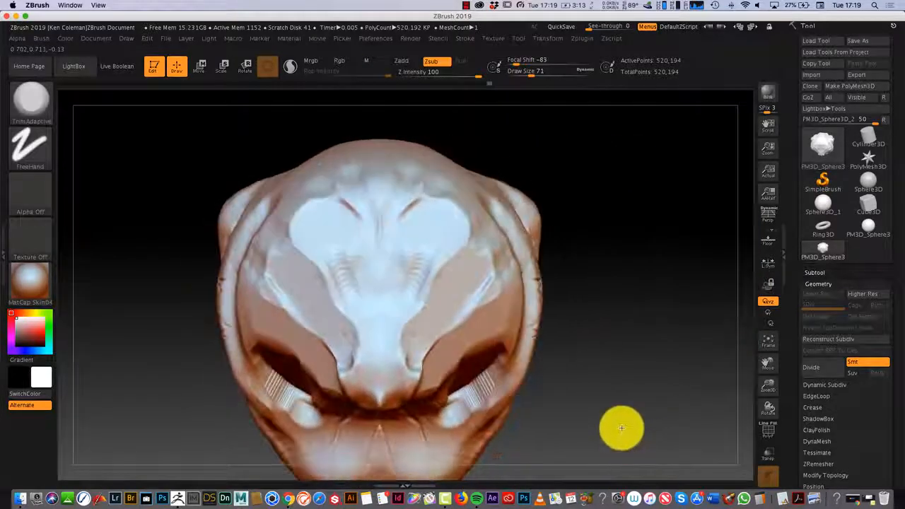
- Switch TrimAdaptive to Zadd and build up flat raised planes along the back ridges and the rear of the crown
click(402, 62)
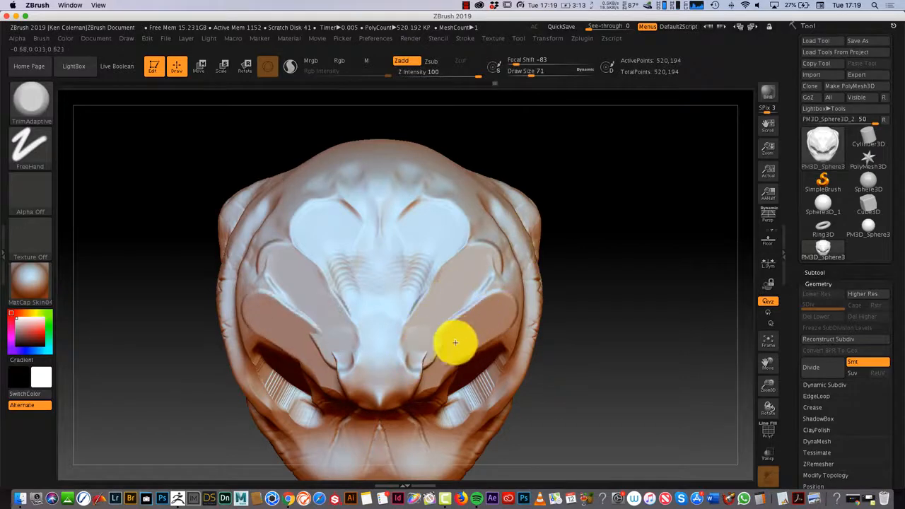
drag(467, 231, 461, 194)
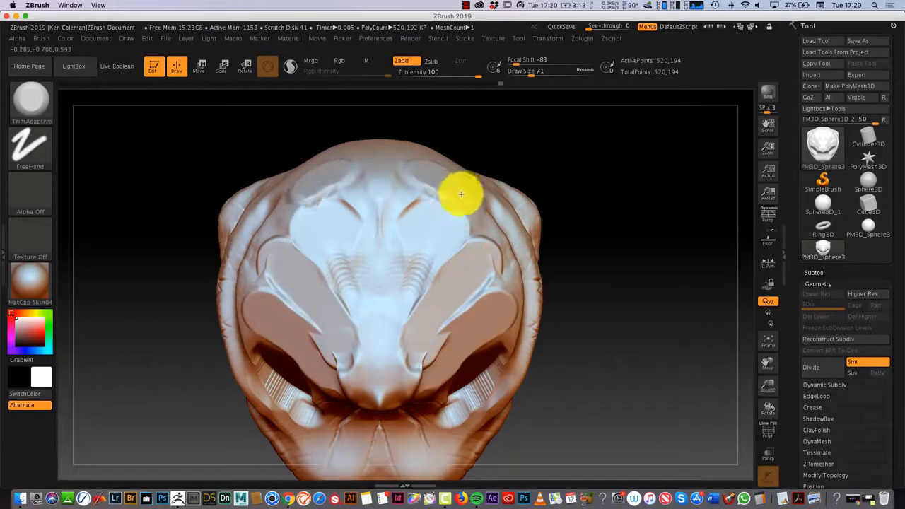
drag(440, 291, 422, 341)
drag(478, 234, 424, 368)
mouse_move(576, 342)
mouse_down()
mouse_move(578, 388)
mouse_move(608, 358)
mouse_move(576, 348)
mouse_move(587, 378)
mouse_move(571, 382)
mouse_move(649, 371)
mouse_move(613, 348)
mouse_up()
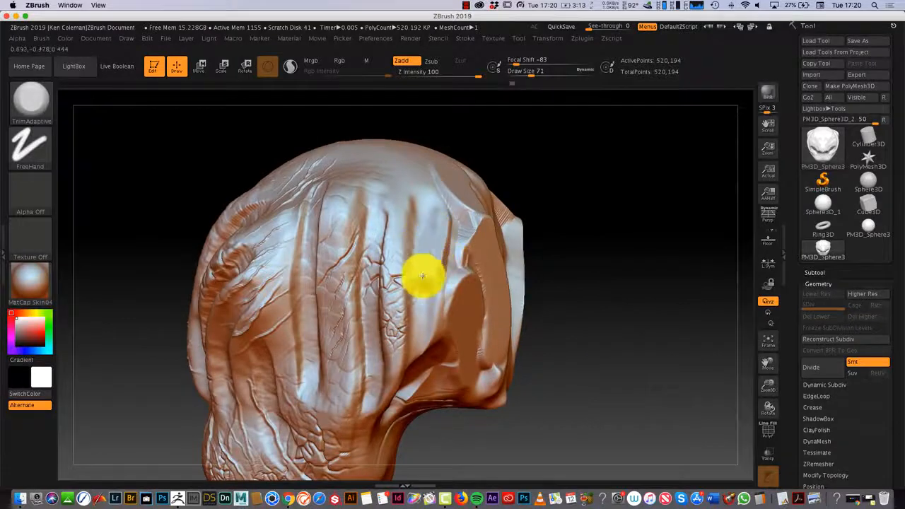
mouse_move(559, 372)
mouse_down()
mouse_move(580, 404)
mouse_move(559, 406)
mouse_move(570, 412)
mouse_move(625, 394)
mouse_move(617, 398)
mouse_up()
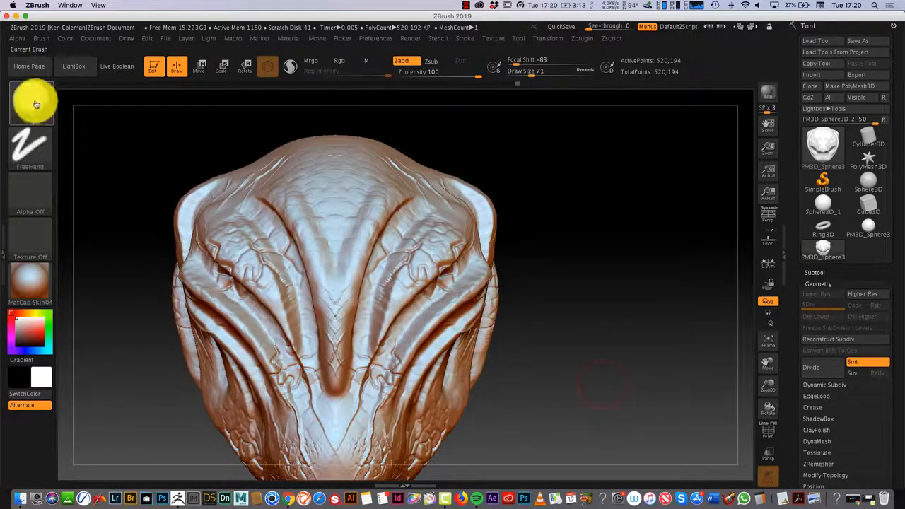
click(32, 99)
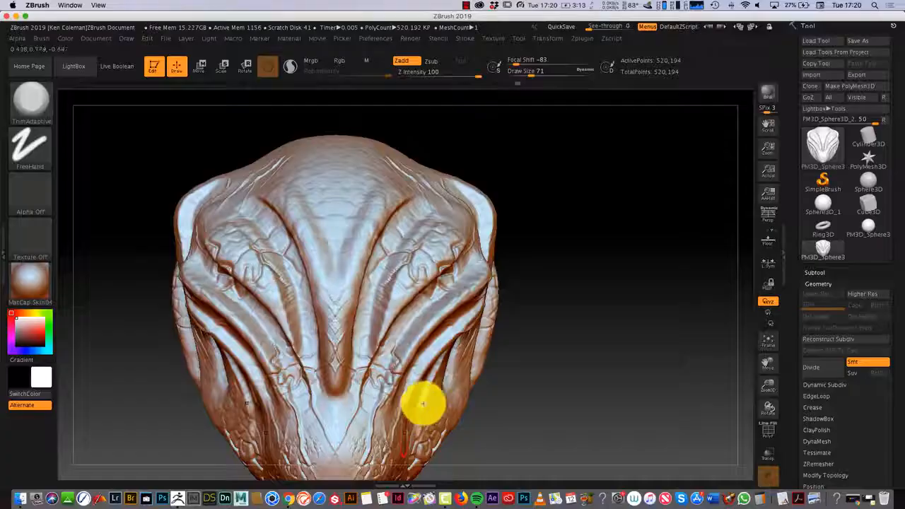
drag(671, 404, 652, 388)
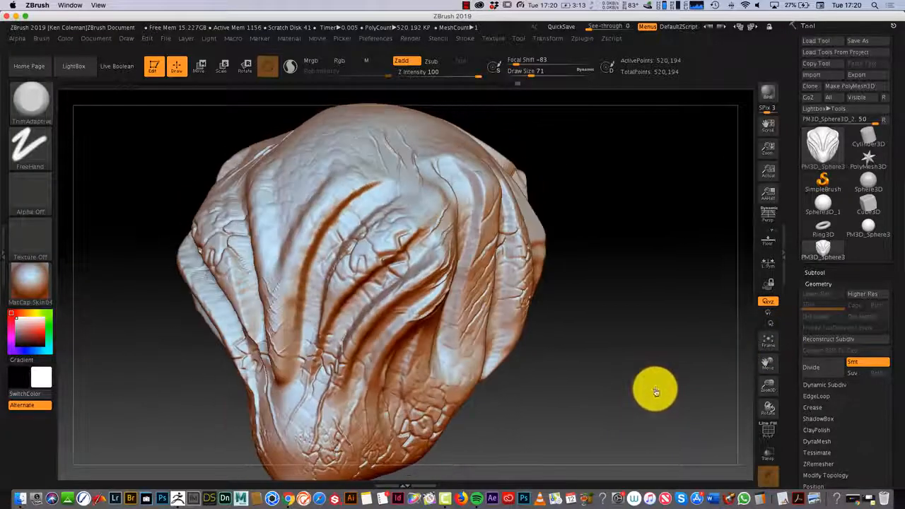
click(551, 38)
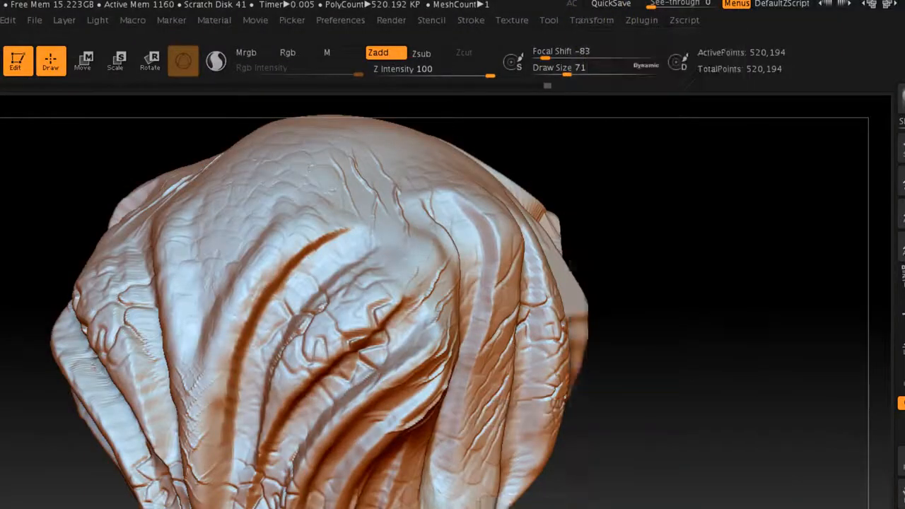
drag(743, 438, 657, 465)
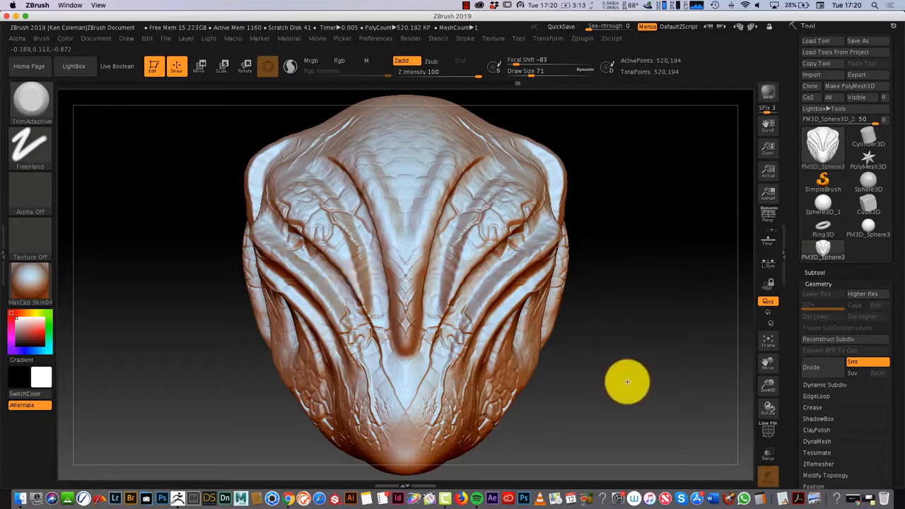
drag(627, 382, 574, 387)
click(34, 104)
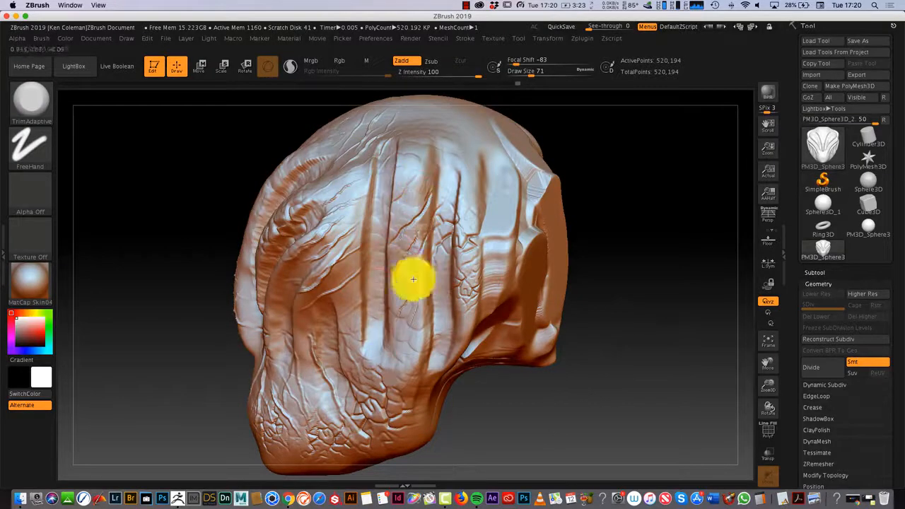
drag(538, 406, 590, 412)
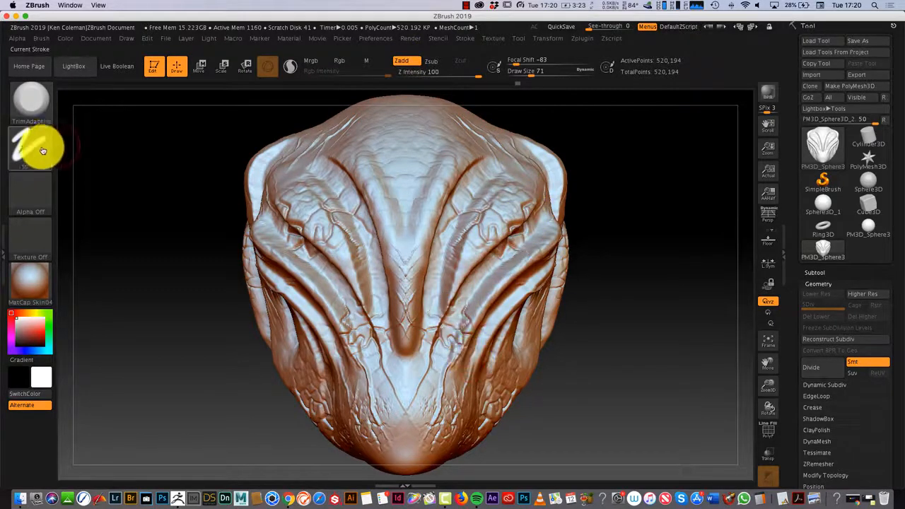
- Choose the Standard brush with the DragRect stroke and Alpha 30, and carve its cell pattern into the head in Zsub mode
click(31, 99)
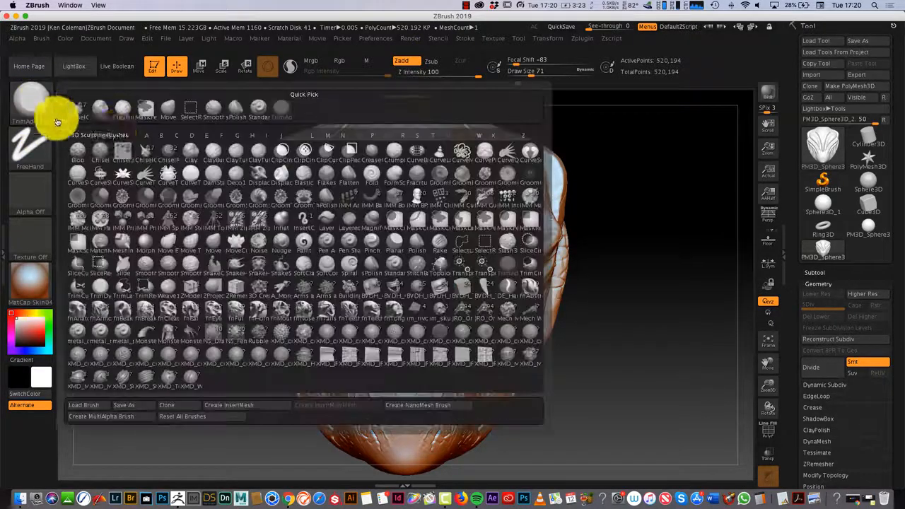
click(257, 115)
click(39, 194)
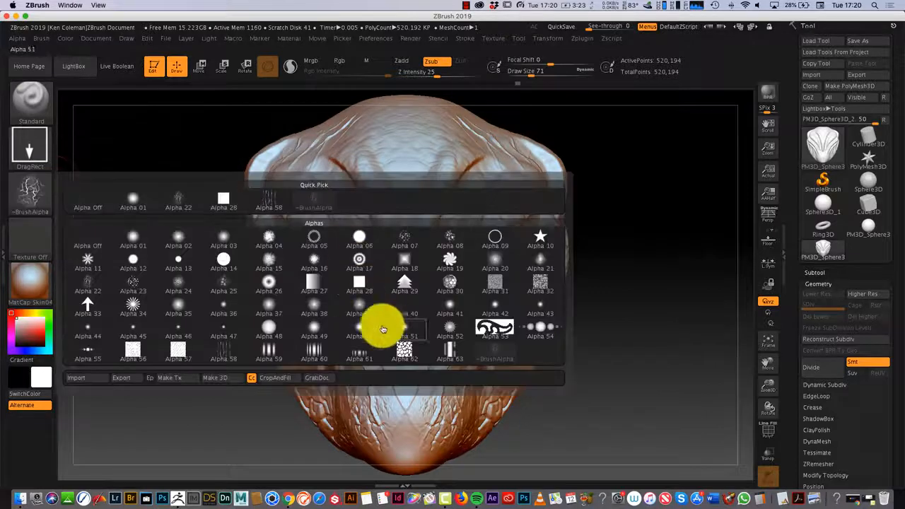
click(450, 286)
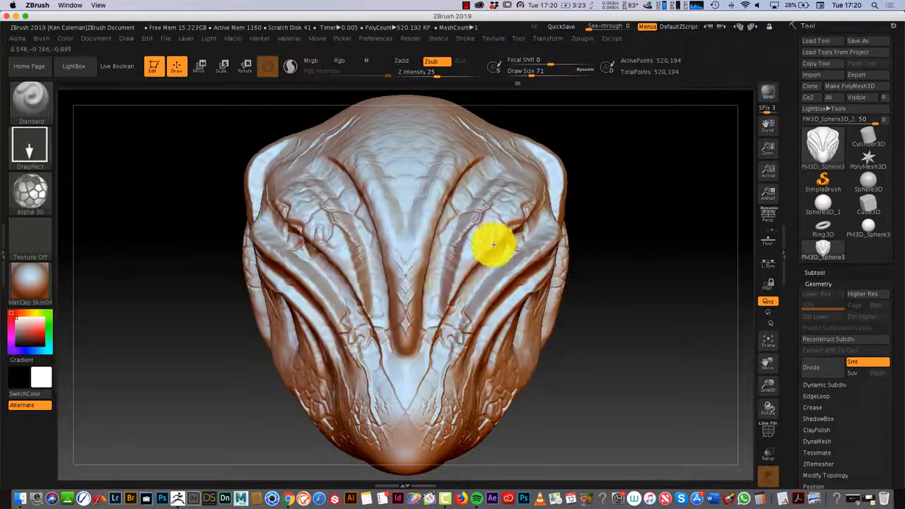
mouse_move(494, 244)
mouse_down()
mouse_move(464, 282)
mouse_move(418, 149)
mouse_move(404, 198)
mouse_move(427, 238)
mouse_move(418, 379)
mouse_move(428, 338)
mouse_move(445, 428)
mouse_up()
drag(585, 392, 530, 396)
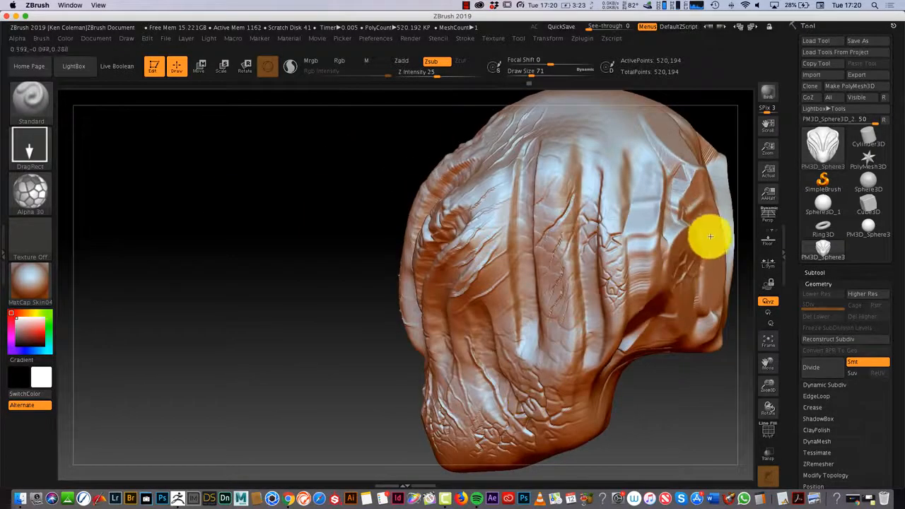
- Switch the Standard brush to Zadd and stamp the Alpha 30 cells onto the side and top of the head
click(401, 61)
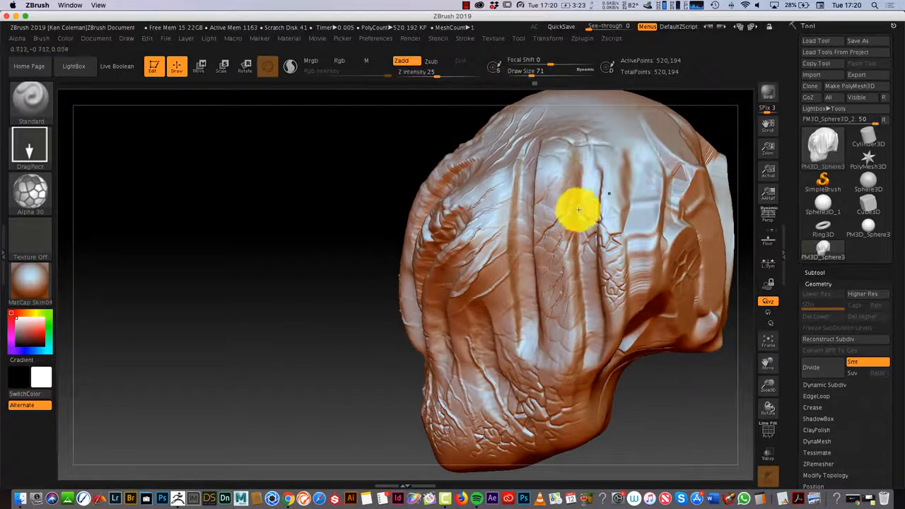
drag(618, 140, 633, 139)
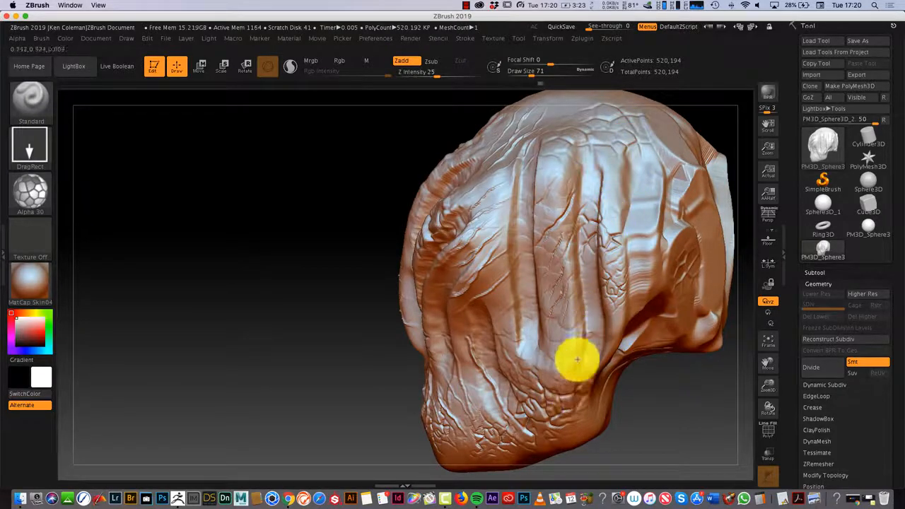
drag(620, 392, 691, 416)
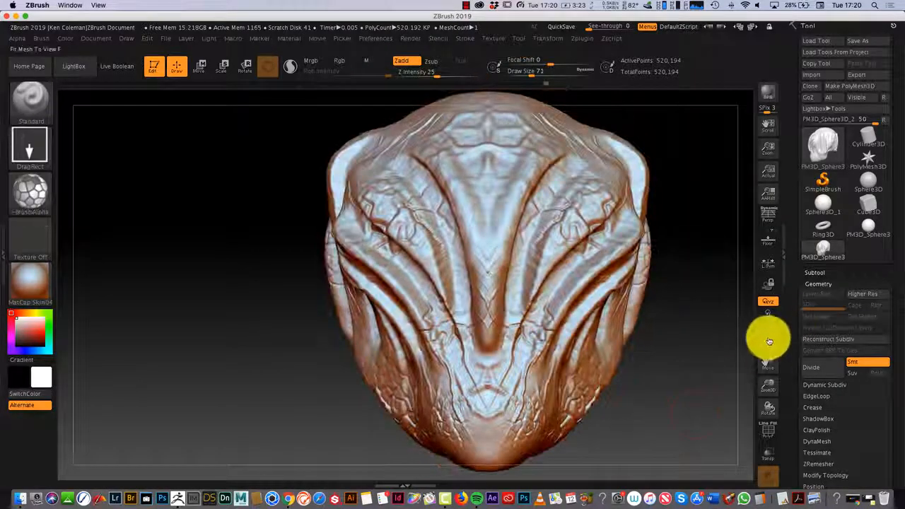
mouse_move(665, 374)
mouse_down()
mouse_move(616, 378)
mouse_move(651, 387)
mouse_move(703, 378)
mouse_move(652, 380)
mouse_move(662, 372)
mouse_move(547, 358)
mouse_up()
click(32, 99)
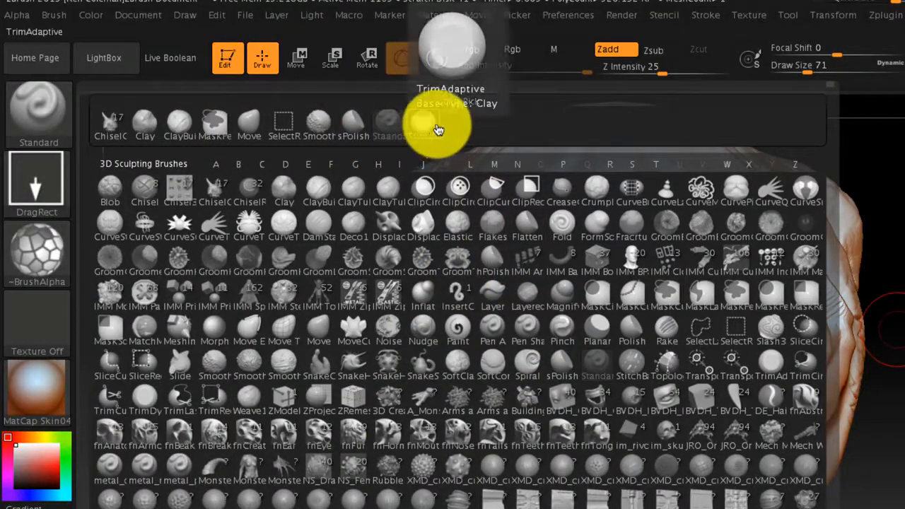
click(438, 131)
mouse_move(904, 498)
mouse_down()
mouse_move(884, 498)
mouse_move(901, 497)
mouse_up()
drag(640, 358, 630, 358)
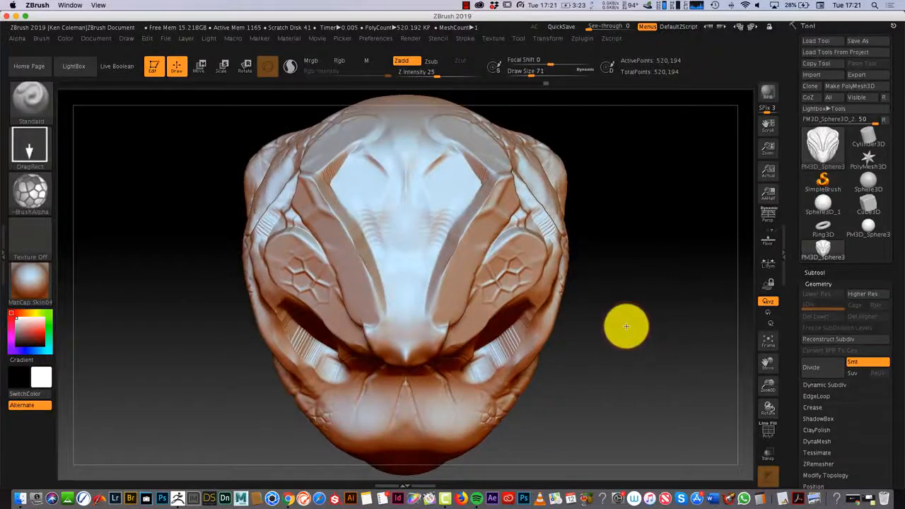
- Choose the SnakeHook brush, try pulling a pair of horns out of the head's upper sides, and undo the pull
drag(766, 387, 767, 344)
click(24, 122)
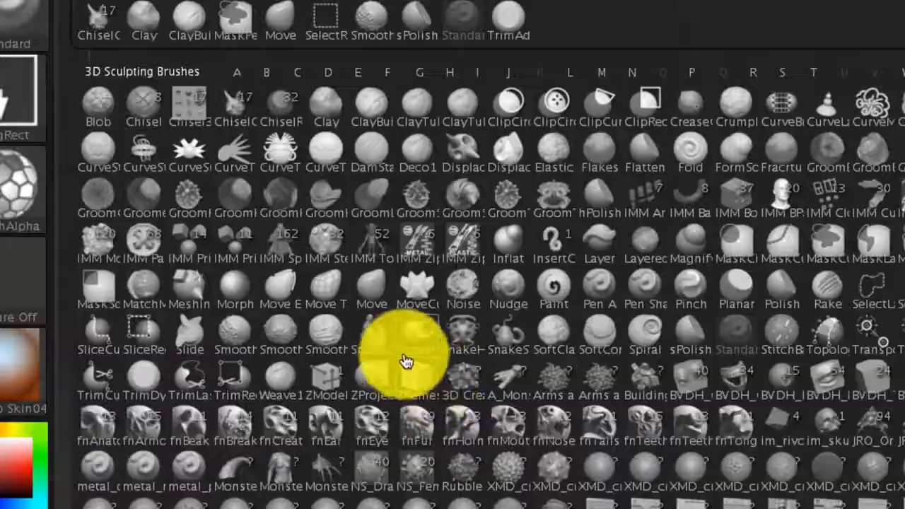
click(220, 276)
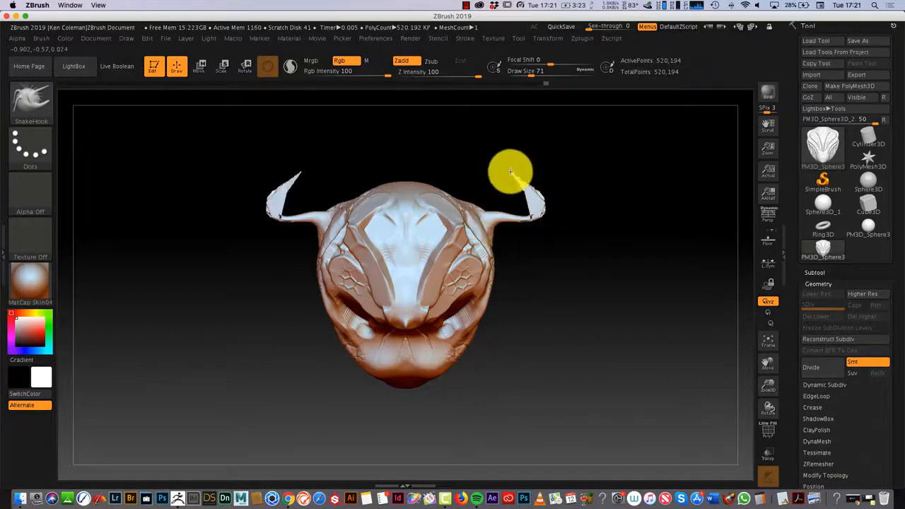
mouse_move(511, 172)
mouse_down()
mouse_move(629, 264)
mouse_move(615, 376)
mouse_move(416, 421)
mouse_move(467, 430)
mouse_move(587, 417)
mouse_up()
key(ctrl+z)
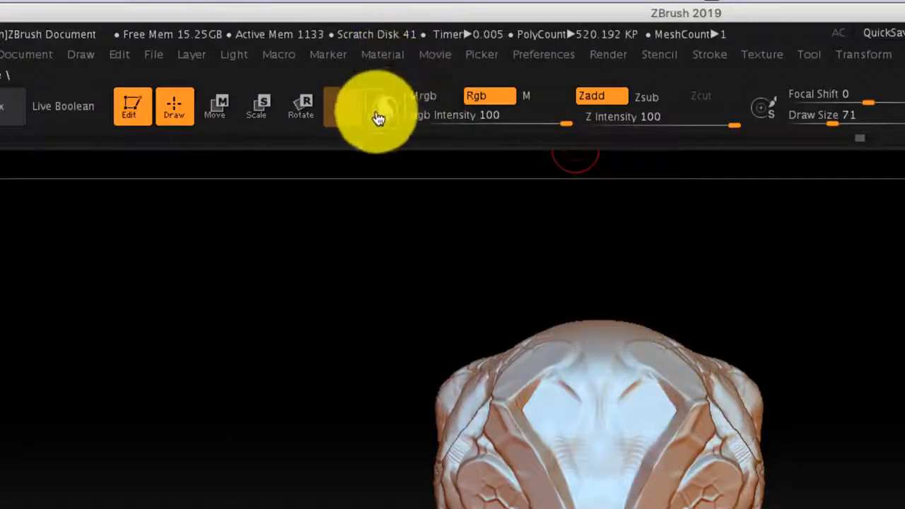
- Activate Sculptris Pro mode and pull curved tendrils from the head's sides and top, plus short spikes from the lower jaw
click(385, 108)
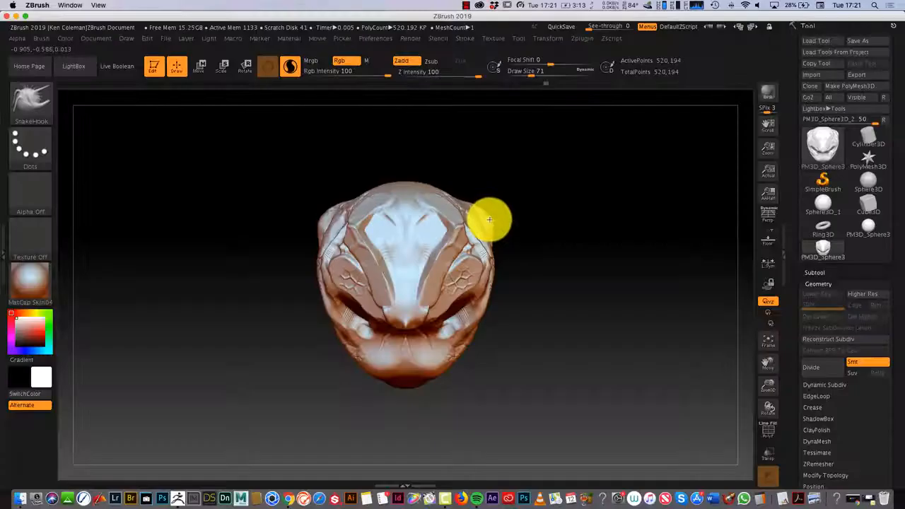
drag(524, 186, 539, 174)
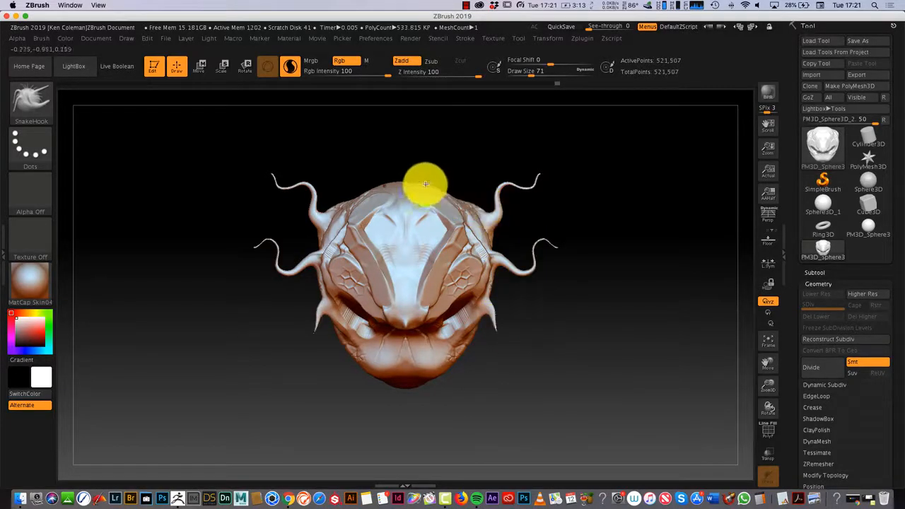
drag(582, 328, 501, 364)
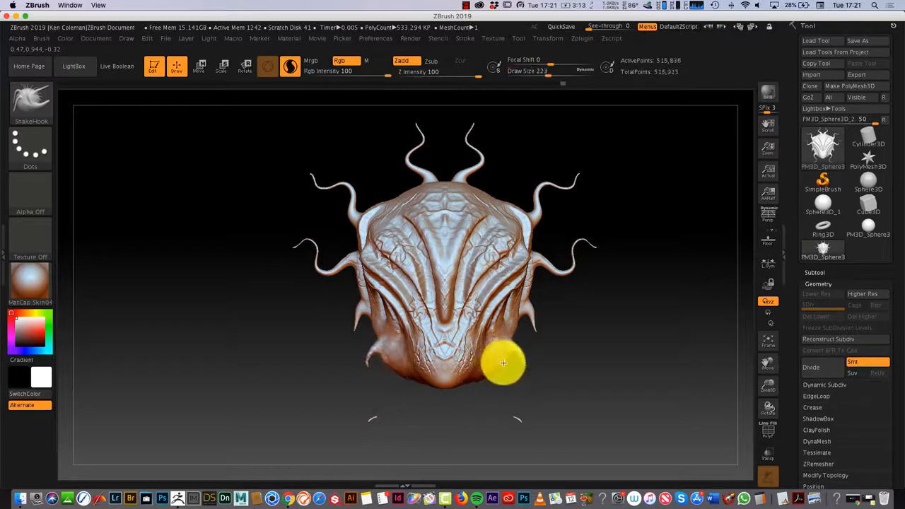
drag(502, 358, 498, 357)
- Try pulling horns from the jaw at Draw Size 128 with Sculptris Pro off, undo them, and turn Sculptris Pro back on
drag(550, 73, 538, 73)
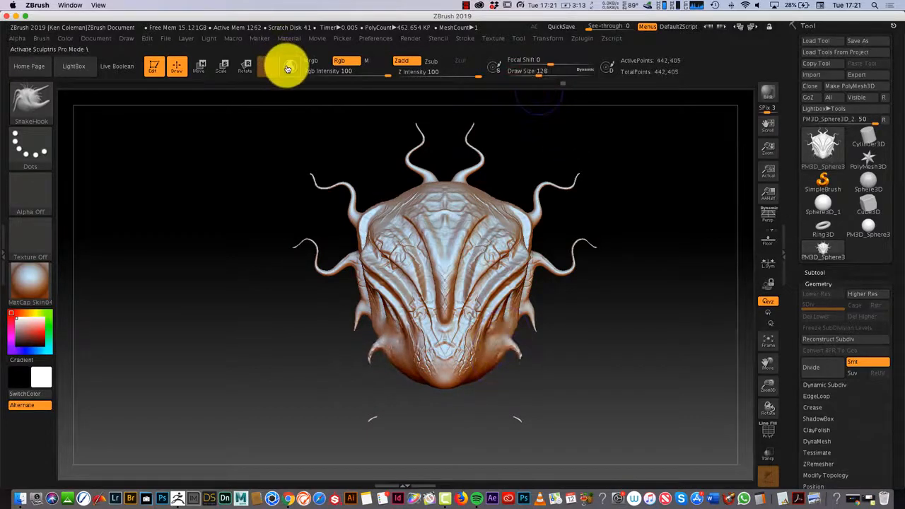
mouse_move(505, 347)
mouse_down()
mouse_move(524, 420)
mouse_move(592, 336)
mouse_up()
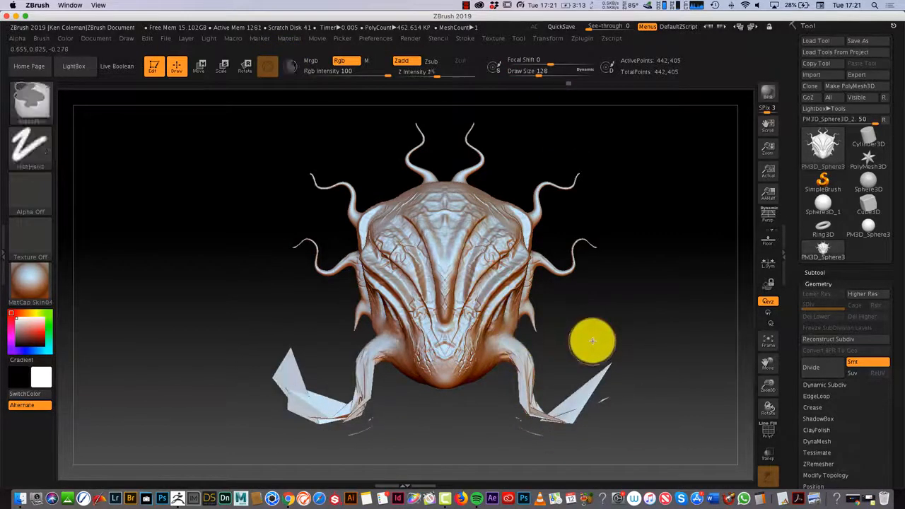
key(ctrl+z)
click(291, 66)
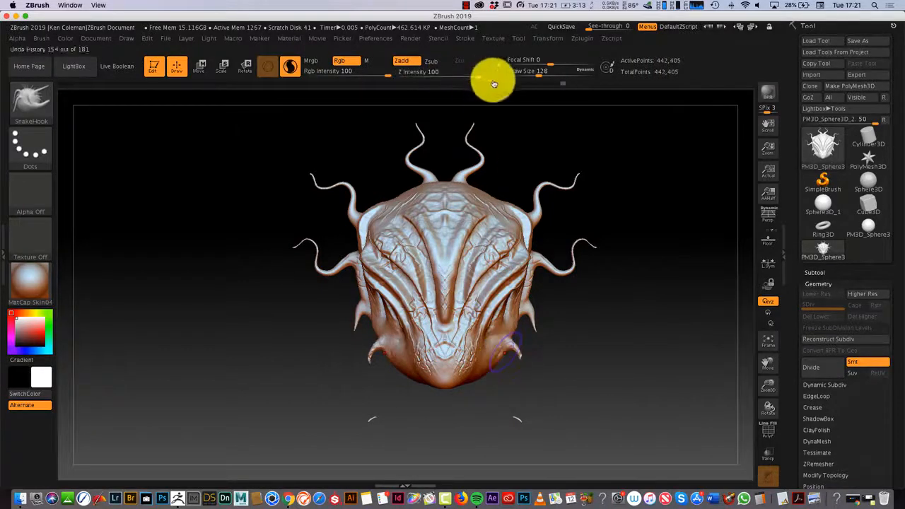
- Set the SnakeHook Draw Size to 39 and pull long thin whiskers out of the jaw and cheeks
drag(491, 363, 481, 429)
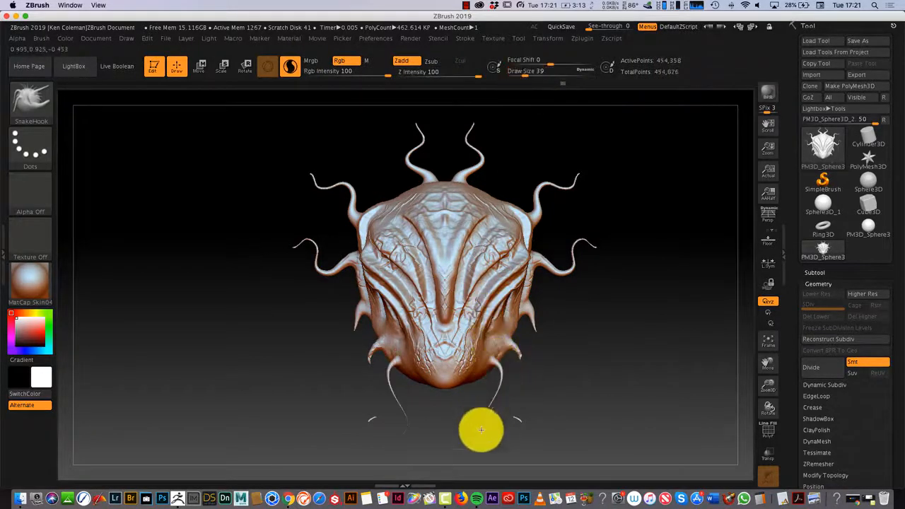
drag(495, 367, 473, 447)
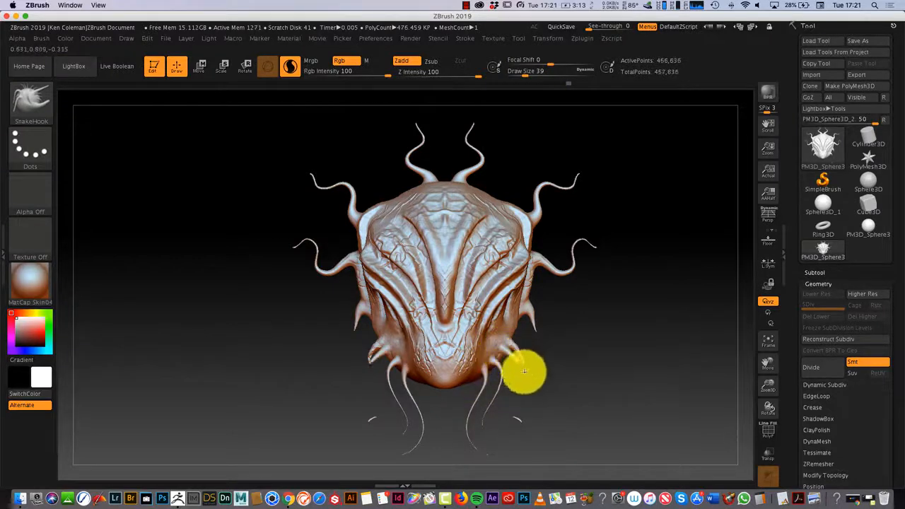
drag(524, 371, 600, 391)
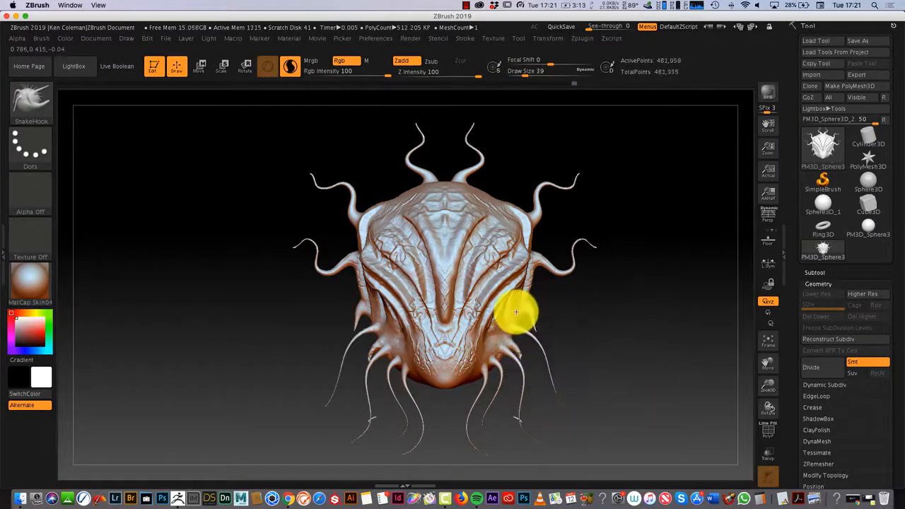
drag(516, 312, 581, 345)
mouse_move(586, 295)
mouse_down()
mouse_move(612, 335)
mouse_move(579, 333)
mouse_move(621, 358)
mouse_move(625, 334)
mouse_up()
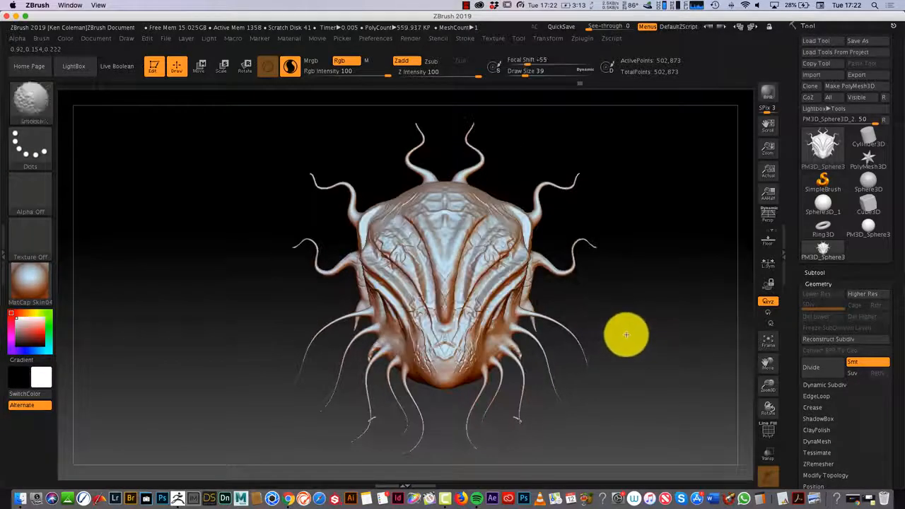
- Choose the Clay brush with the DragRect stroke and use Zsub to try carving in the eye areas
mouse_move(767, 366)
mouse_down()
mouse_move(770, 384)
mouse_move(768, 376)
mouse_up()
click(767, 342)
drag(699, 381, 697, 405)
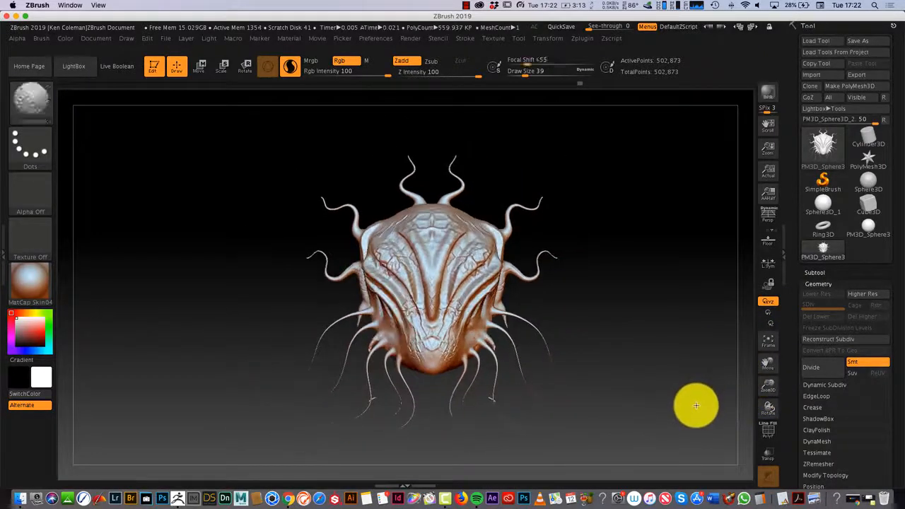
click(41, 98)
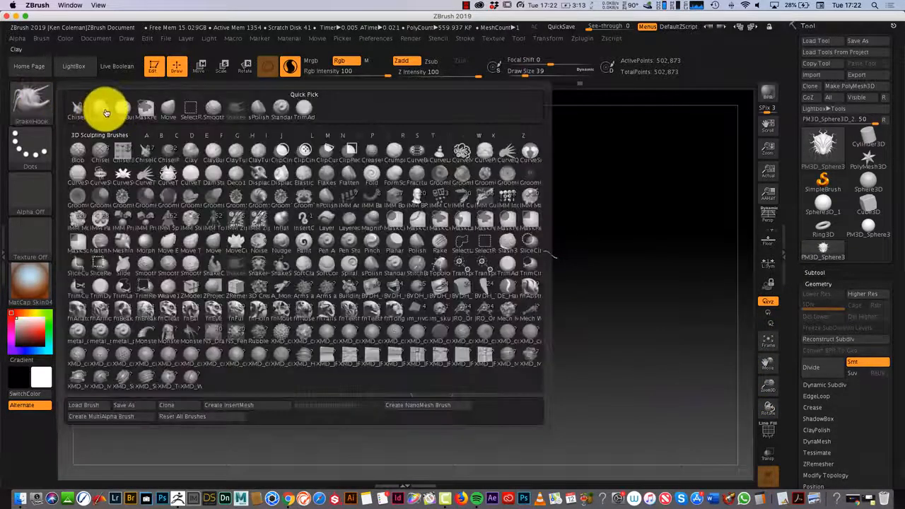
click(104, 114)
click(40, 151)
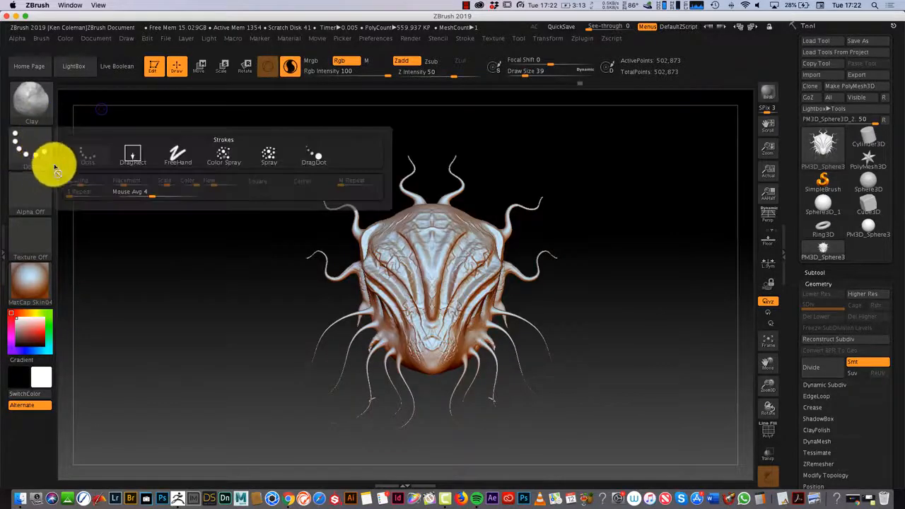
click(134, 157)
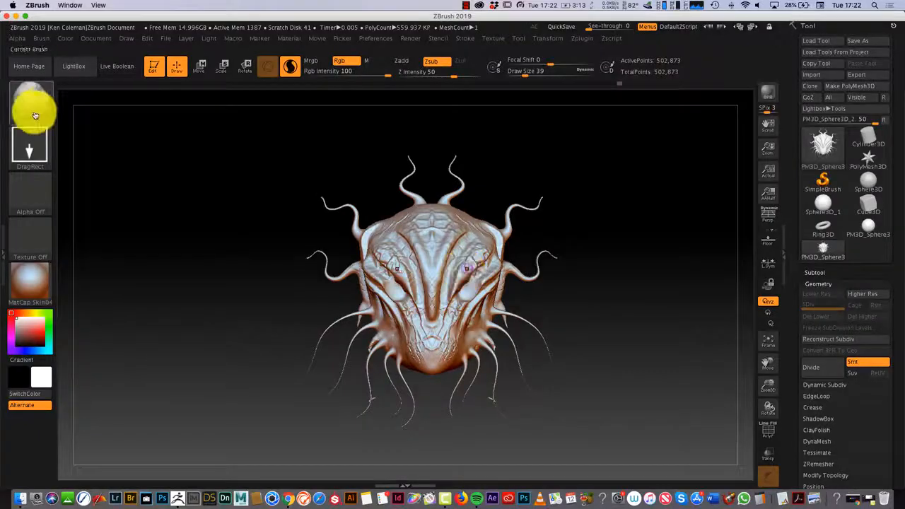
- Switch to the ClayBuildup brush with the DragRect stroke and carve deep, symmetrical eye sockets into the head in Zsub mode
click(30, 99)
click(123, 107)
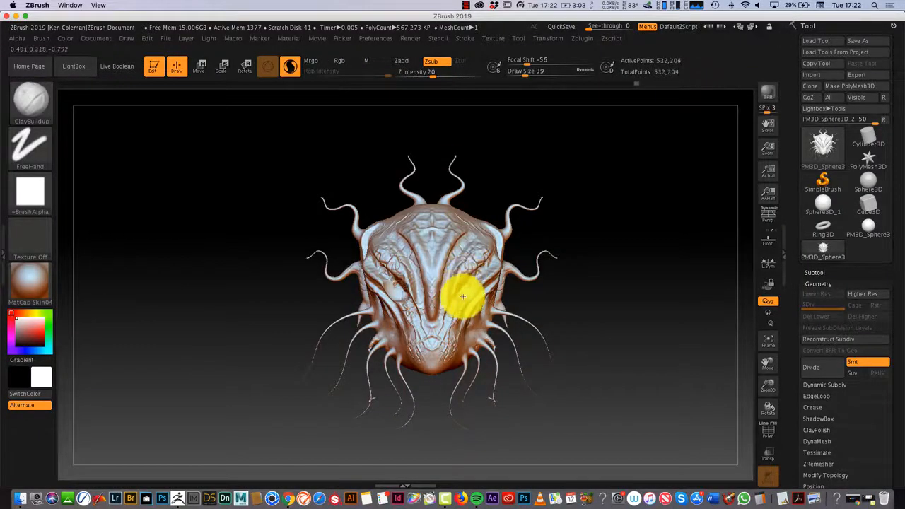
click(42, 160)
click(135, 151)
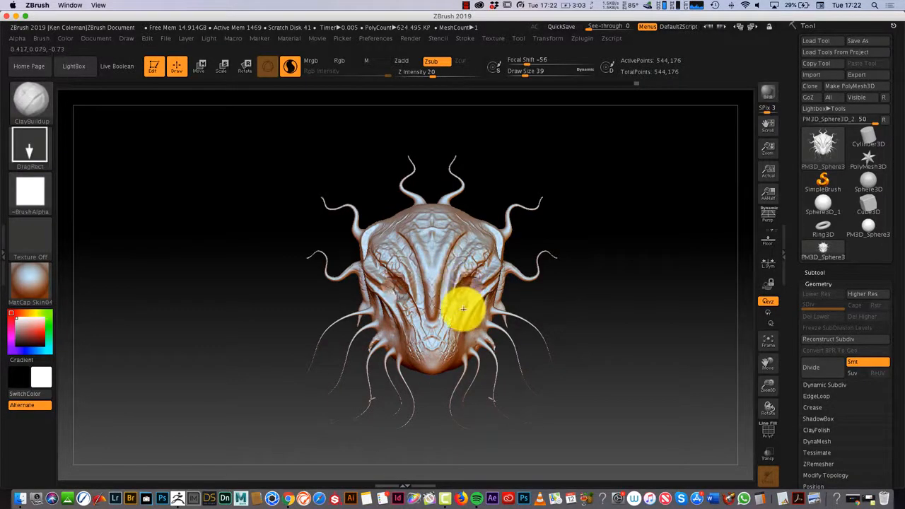
mouse_move(559, 347)
mouse_down()
mouse_move(531, 357)
mouse_move(596, 370)
mouse_move(580, 359)
mouse_up()
- Choose the IMM PrimitivesH brush and insert a symmetrical pair of Insert H Sphere eyeballs into the eye sockets
click(36, 108)
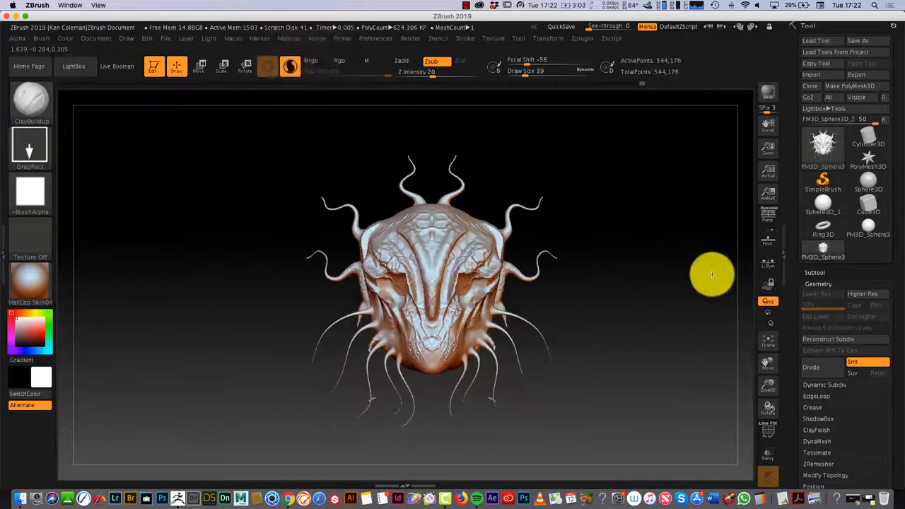
click(44, 147)
click(34, 101)
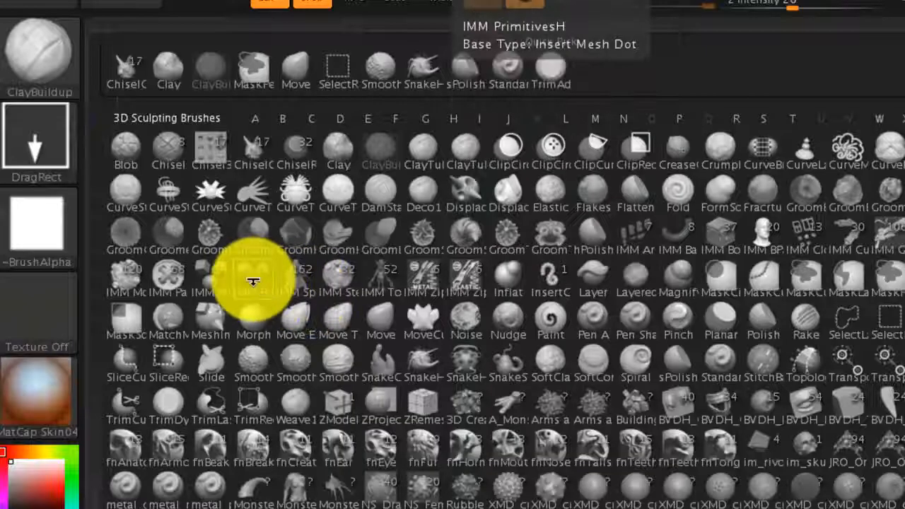
click(145, 219)
click(598, 53)
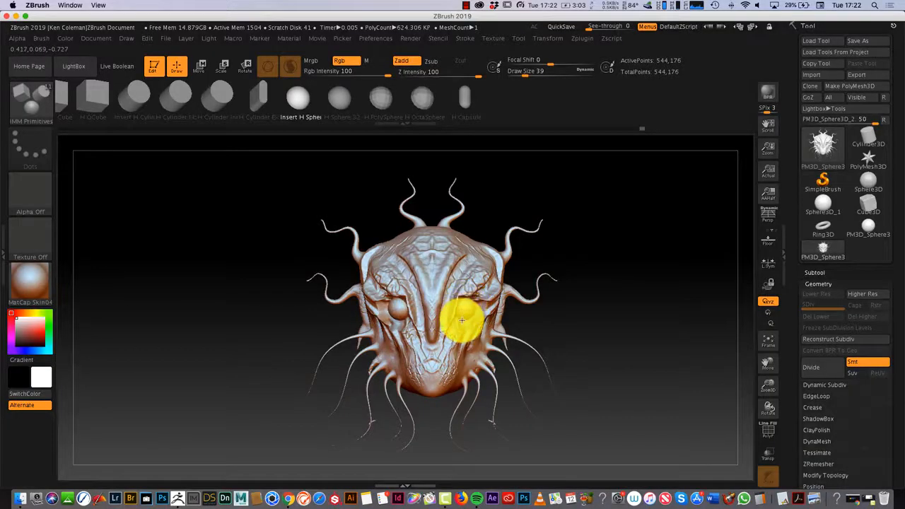
- Split the inserted eyeballs and the masked head into separate subtools
click(816, 272)
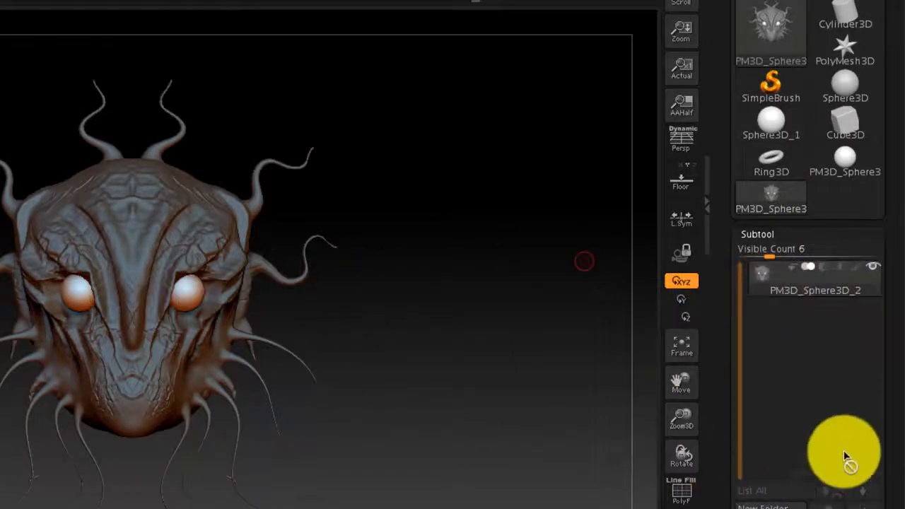
drag(896, 388, 874, 218)
click(785, 202)
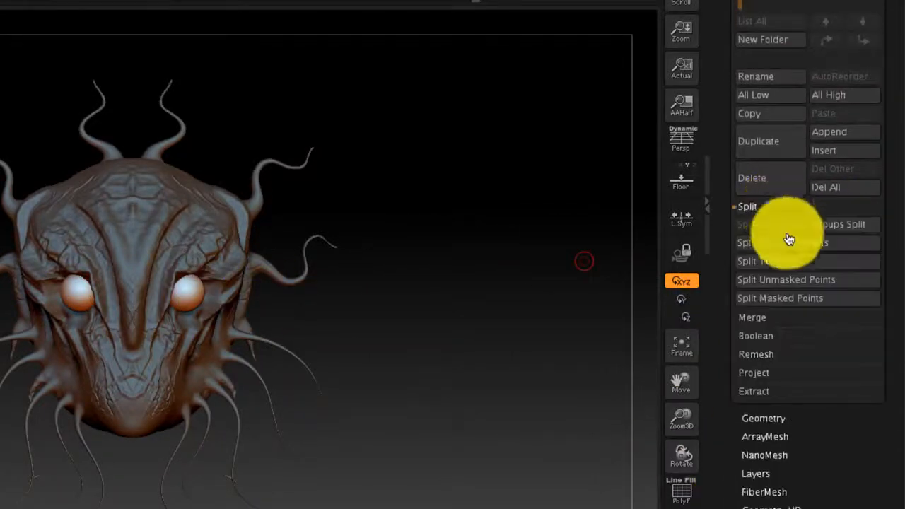
mouse_move(546, 413)
mouse_down()
mouse_move(505, 427)
mouse_move(540, 420)
mouse_up()
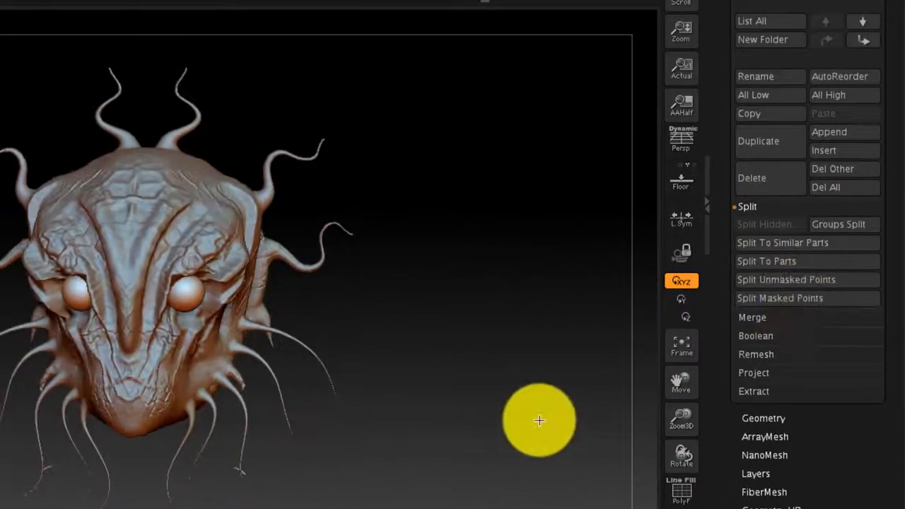
drag(887, 0, 887, 33)
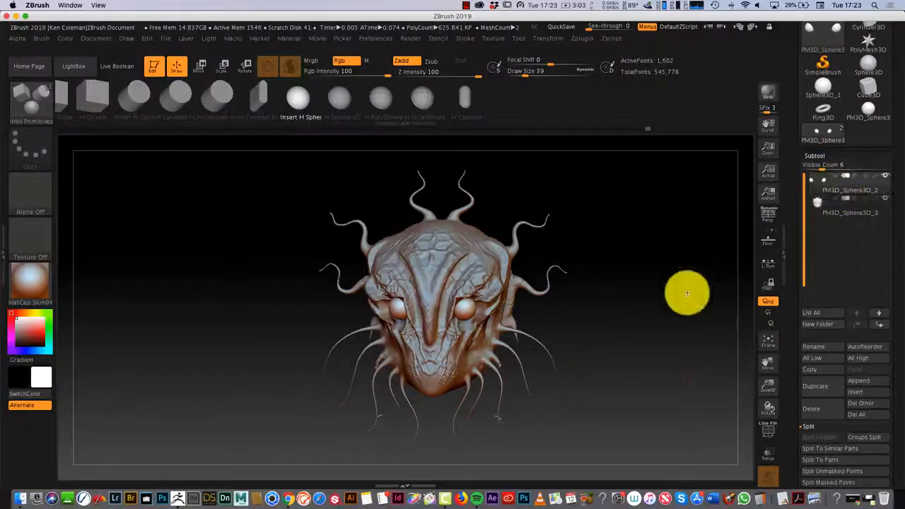
drag(548, 268, 441, 352)
drag(621, 344, 800, 344)
click(762, 347)
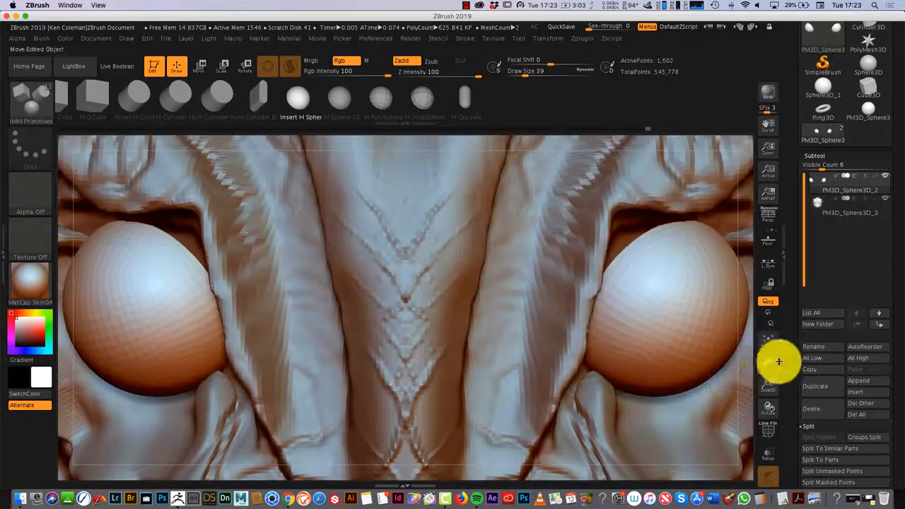
drag(769, 381, 756, 200)
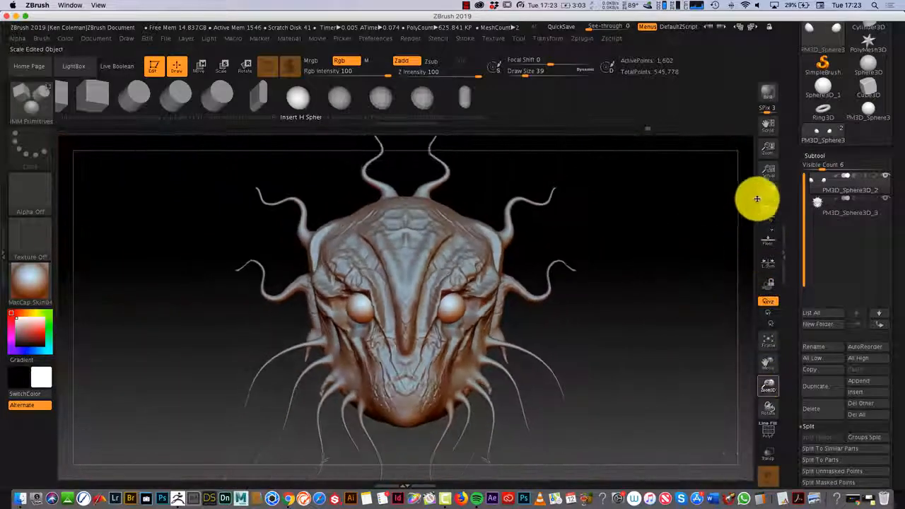
drag(767, 373, 683, 410)
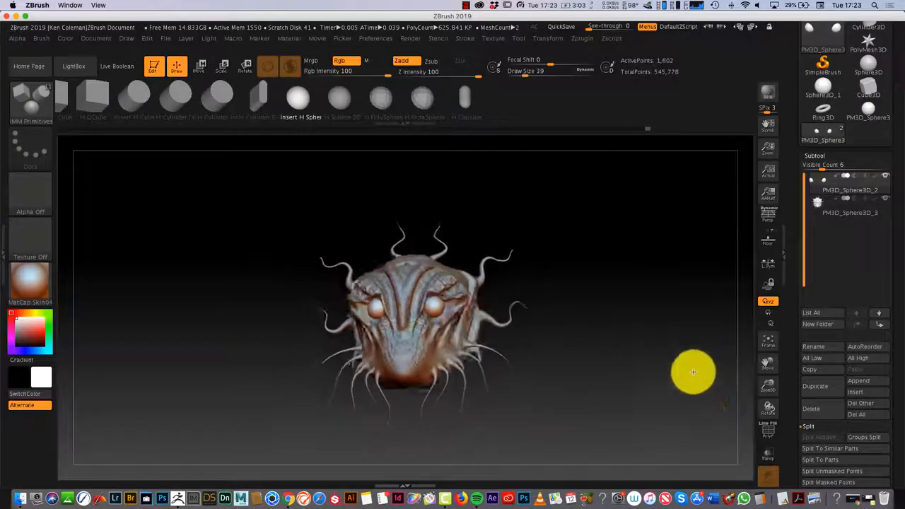
- Draw extra copies of the head onto the canvas outside Edit mode, and clear them from the layer with Edit back on
click(686, 372)
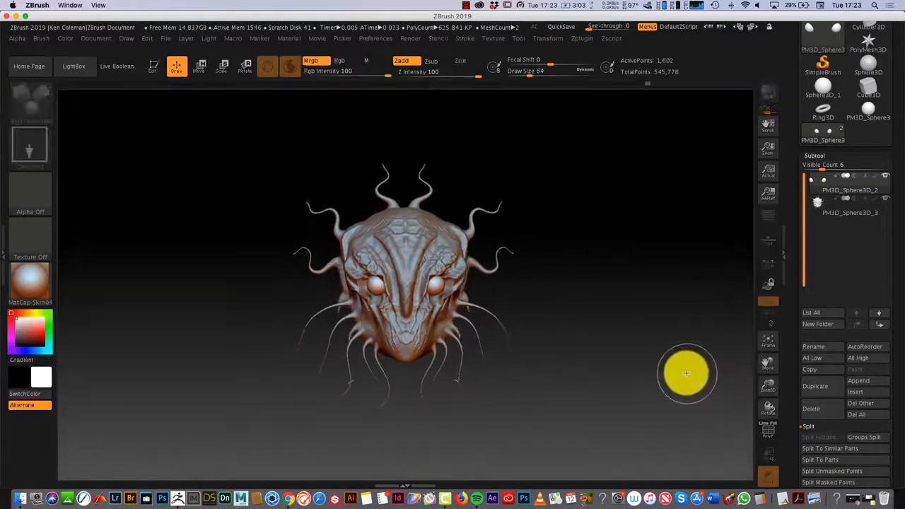
mouse_move(657, 369)
mouse_down()
mouse_move(723, 431)
mouse_move(461, 267)
mouse_up()
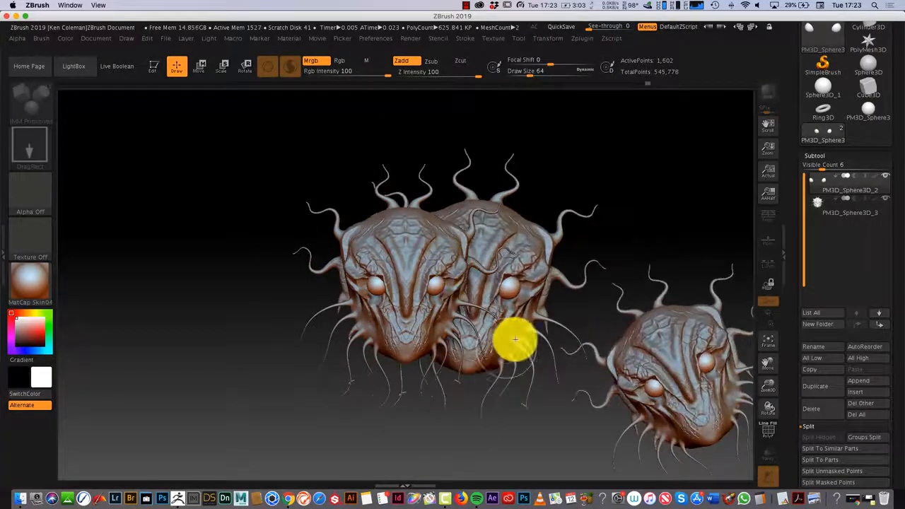
drag(515, 339, 506, 161)
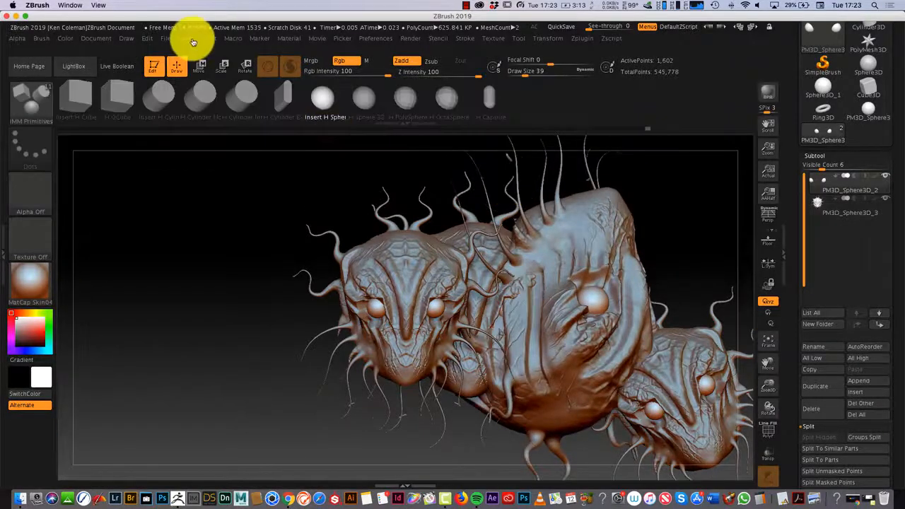
click(186, 39)
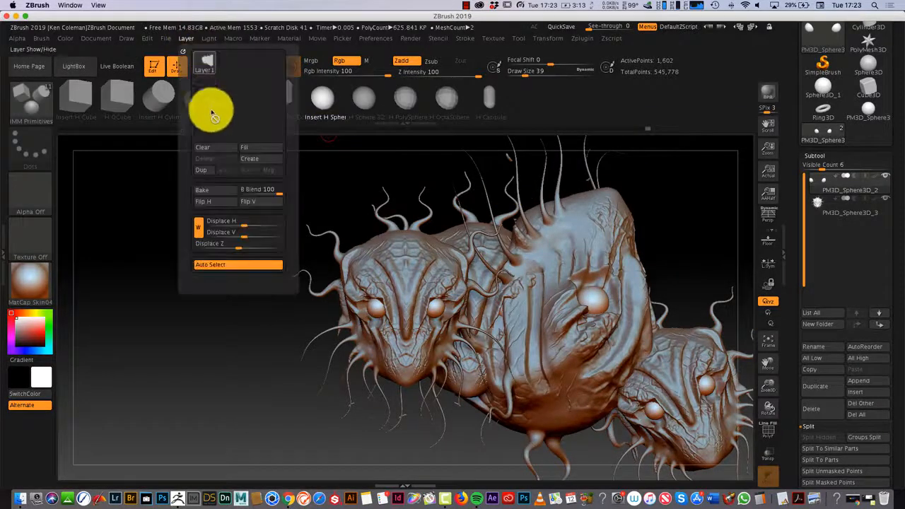
click(214, 147)
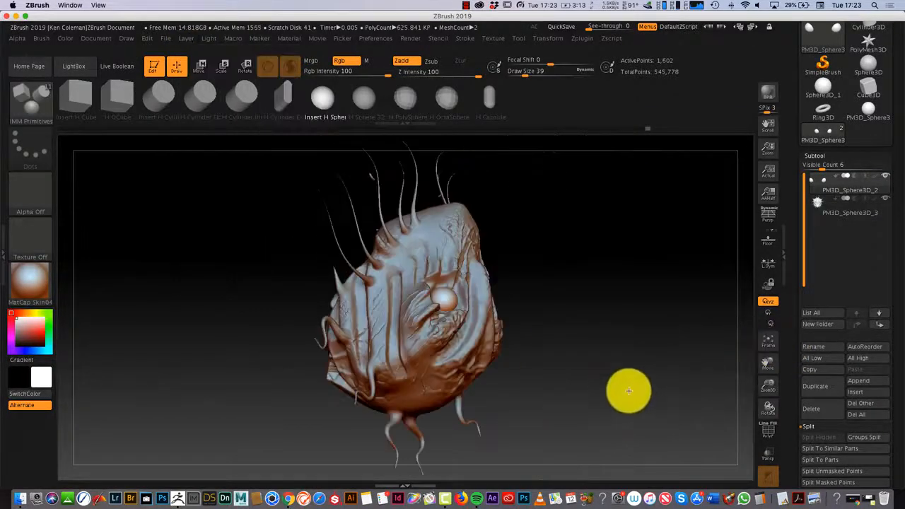
mouse_move(629, 391)
mouse_down()
mouse_move(616, 347)
mouse_move(695, 336)
mouse_move(643, 186)
mouse_move(637, 380)
mouse_move(534, 374)
mouse_move(558, 374)
mouse_up()
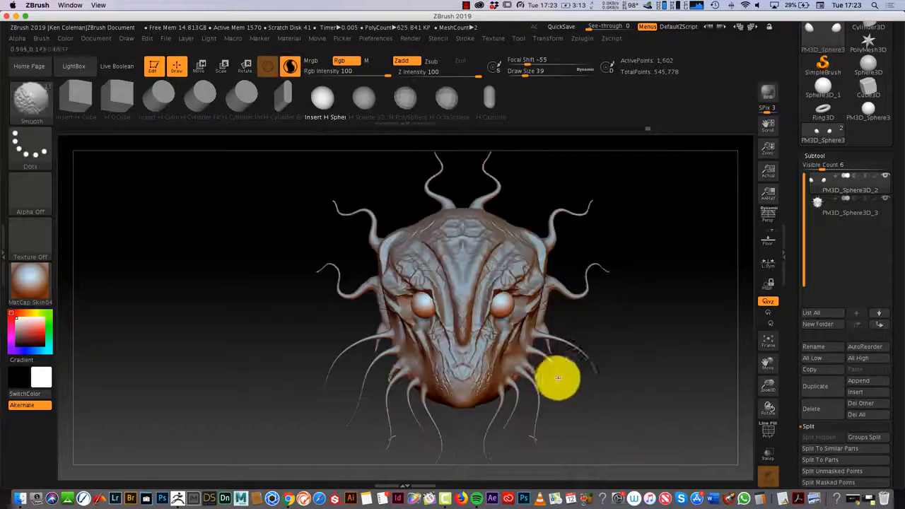
click(550, 41)
drag(672, 16, 669, 17)
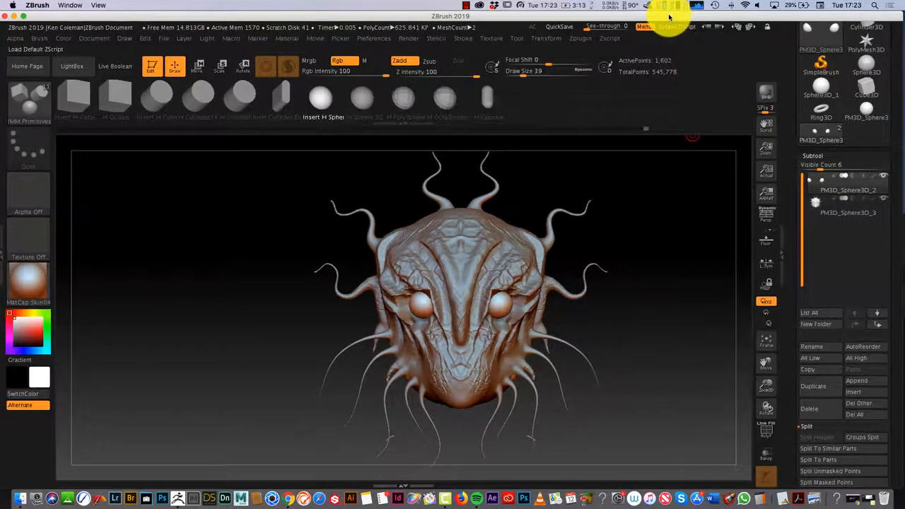